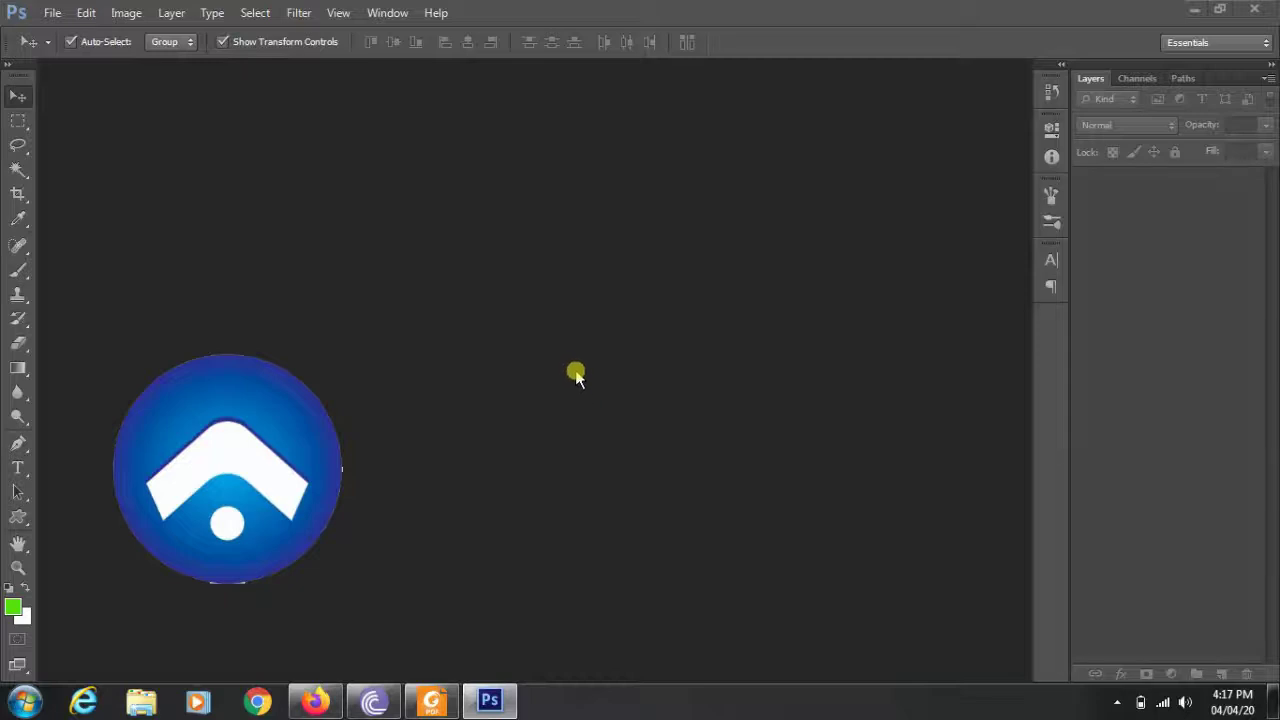
Browse the Filter menu's categories, then close it without applying anything
{"action": "left_click", "coordinate": [290, 13]}
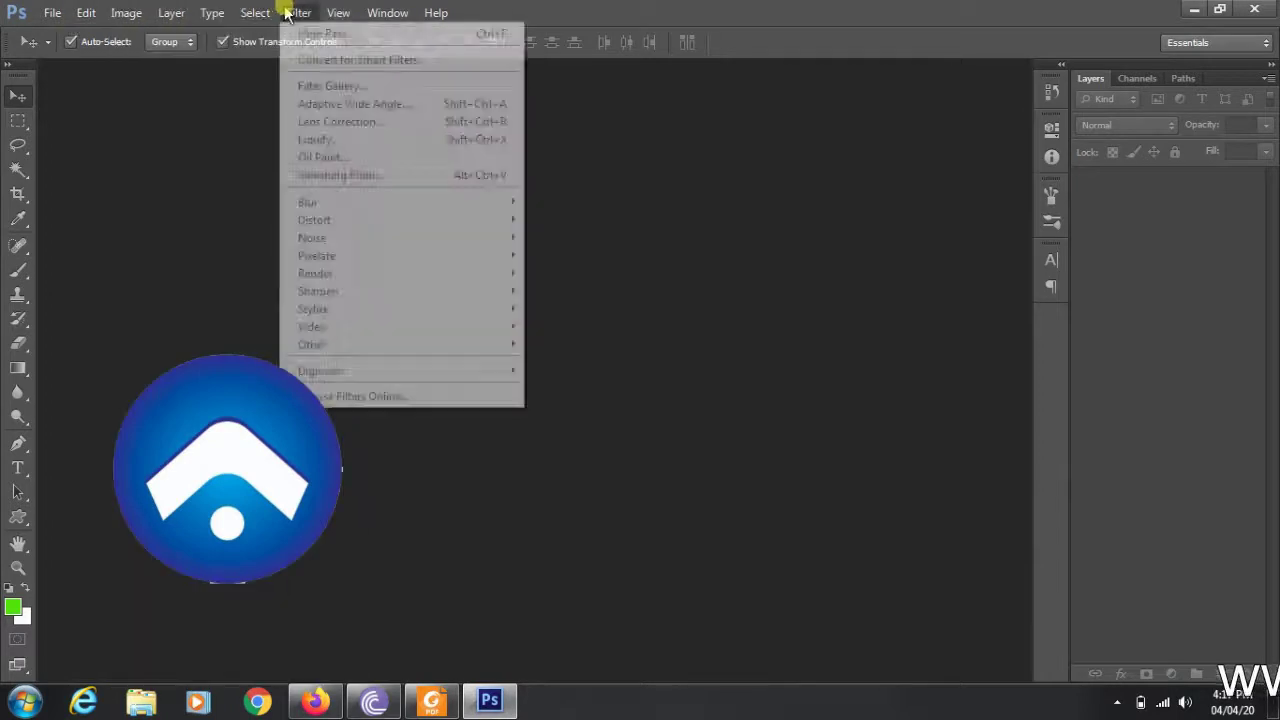
{"action": "left_click", "coordinate": [290, 12]}
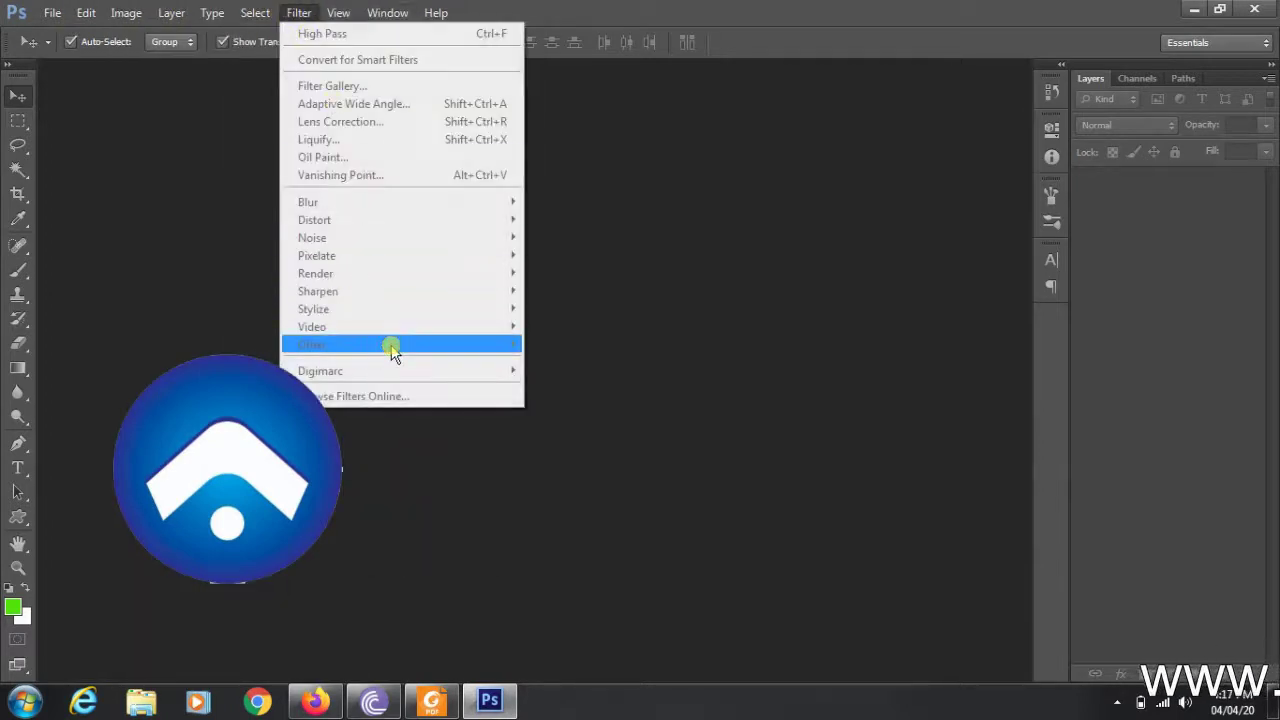
{"action": "left_click", "coordinate": [527, 345]}
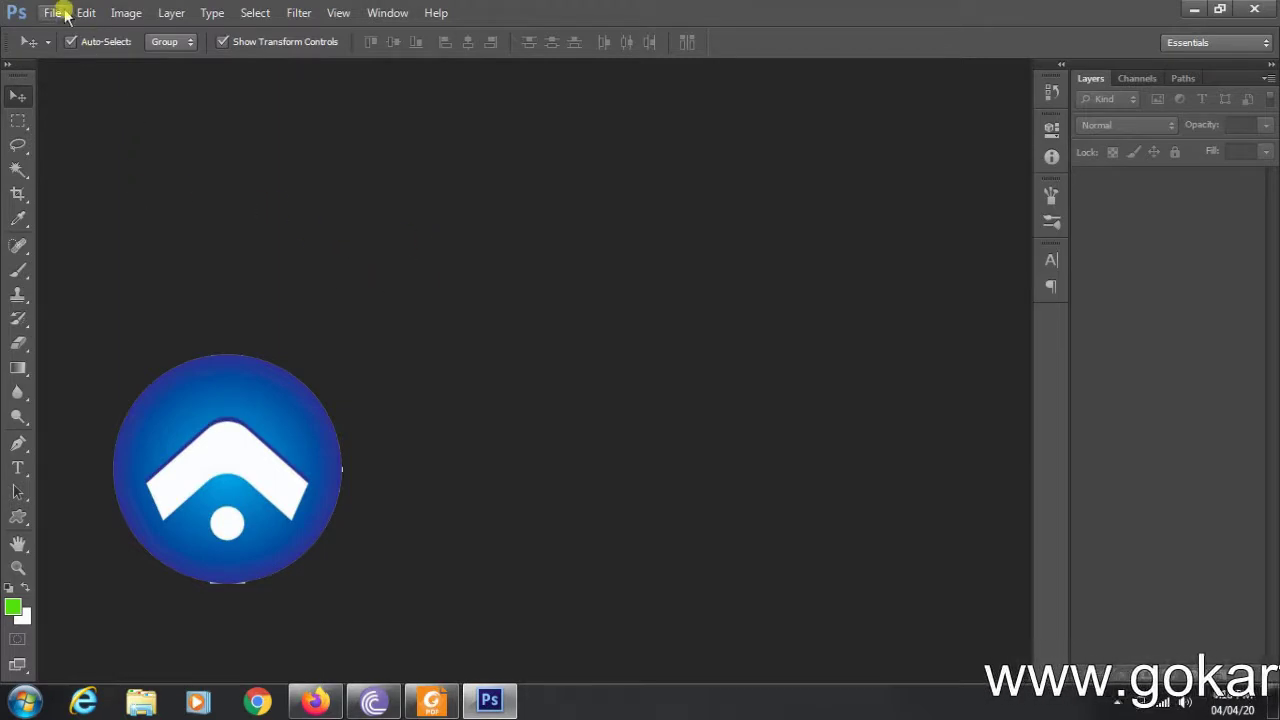
Create a new 300 × 300 px, 72 ppi RGB document with a white background
{"action": "left_click", "coordinate": [64, 12]}
{"action": "left_click", "coordinate": [258, 86]}
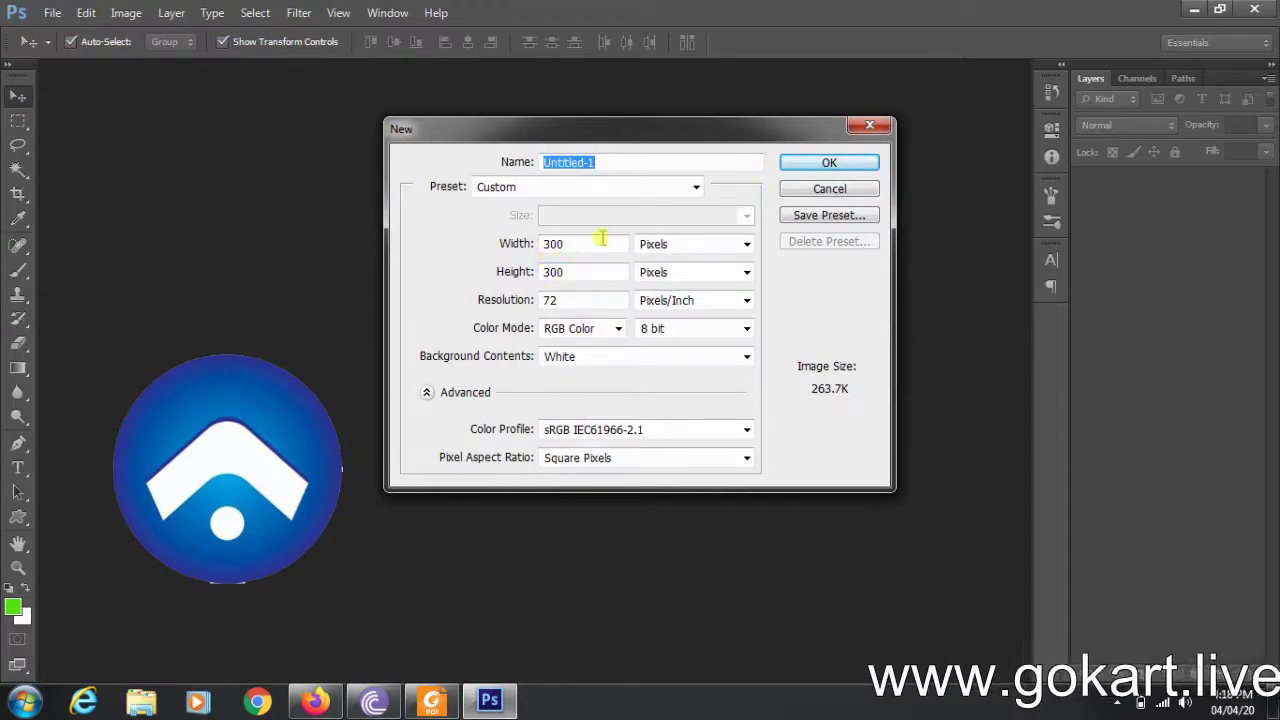
{"action": "left_click", "coordinate": [797, 163]}
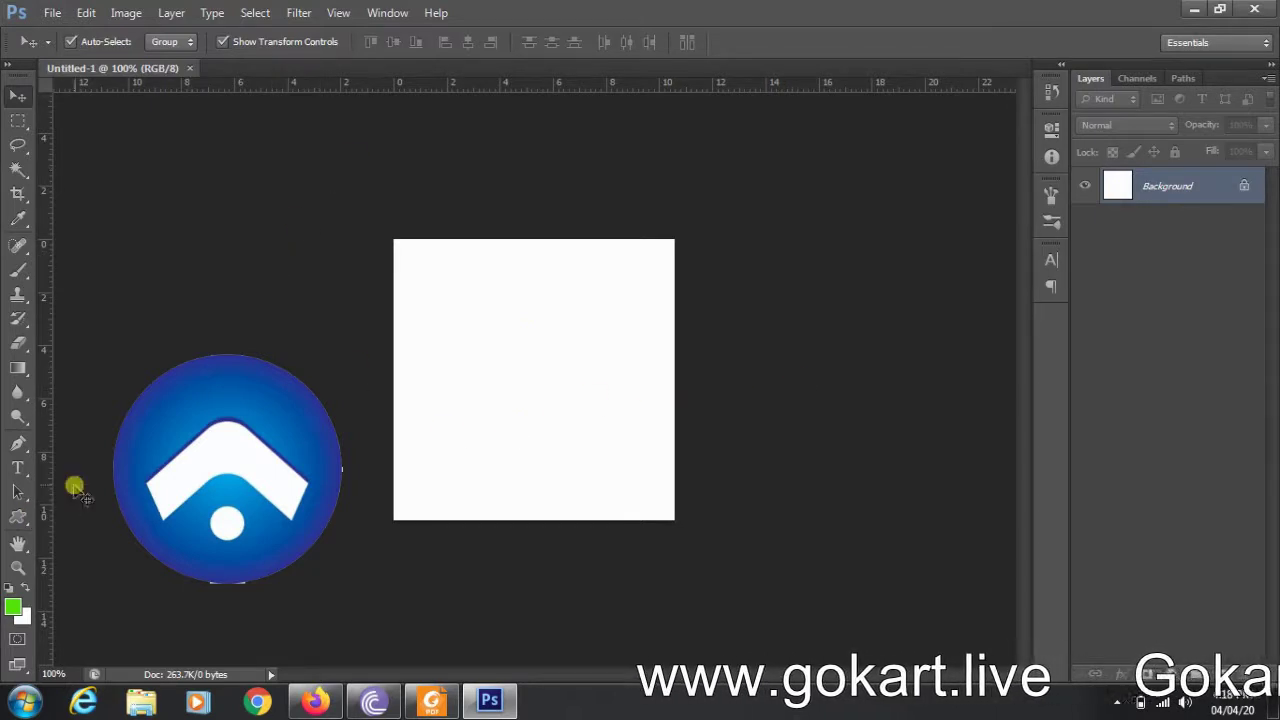
Choose the Custom Shape tool with green fill and pick the starburst shape
{"action": "left_click", "coordinate": [17, 516]}
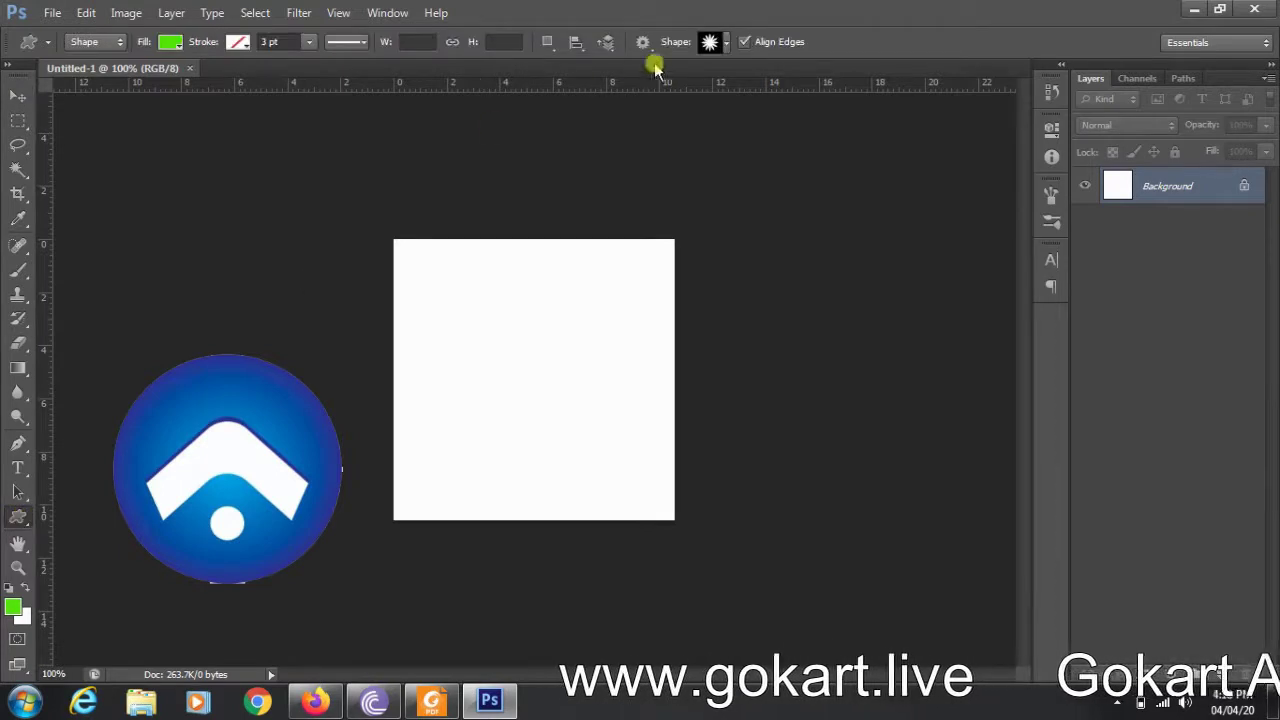
{"action": "left_click", "coordinate": [725, 44]}
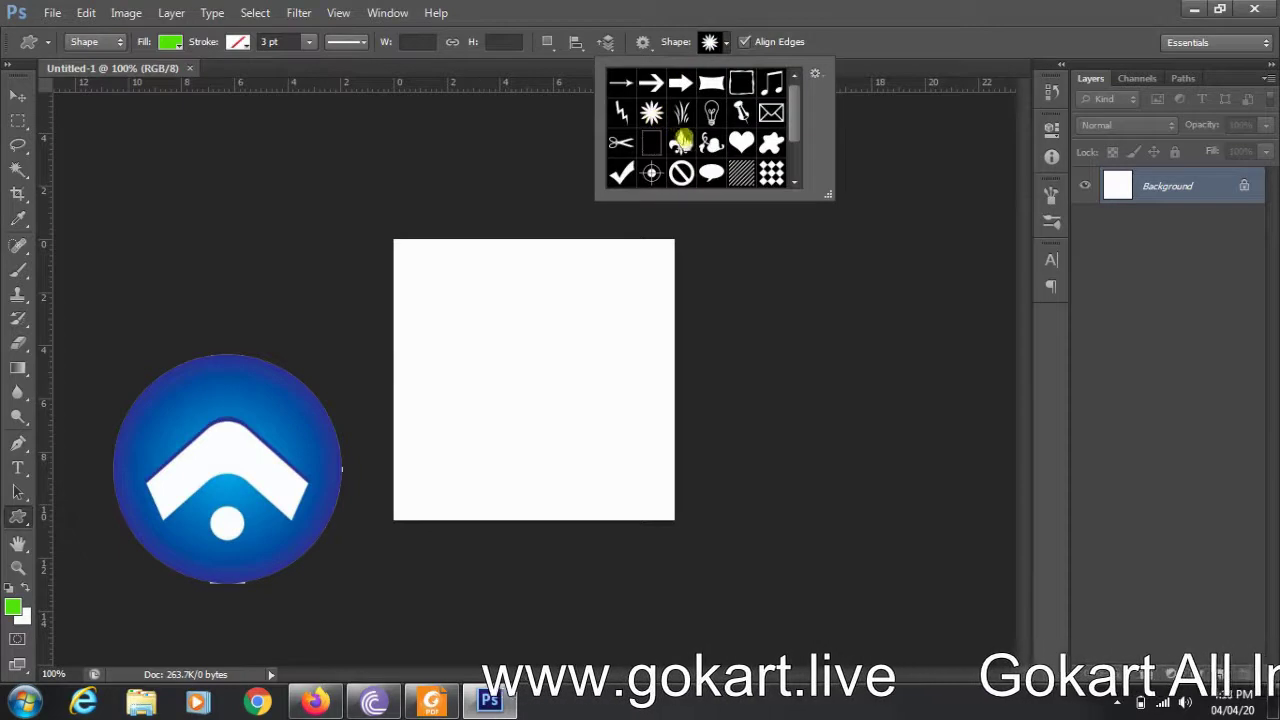
{"action": "scroll", "coordinate": [683, 143], "scroll_direction": "down", "scroll_amount": 2}
{"action": "scroll", "coordinate": [682, 140], "scroll_direction": "up", "scroll_amount": 2}
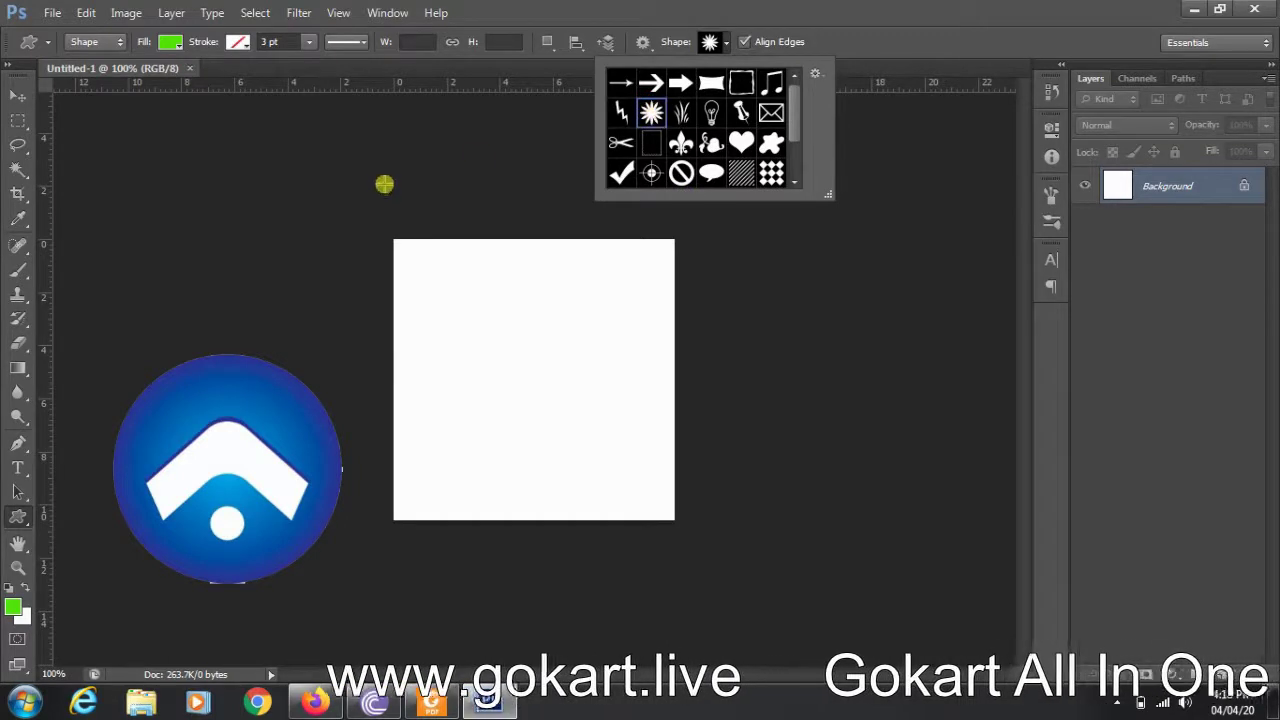
Draw a proportional green starburst from its centre, about 274 px across, near the top-left
{"action": "left_click", "coordinate": [509, 343]}
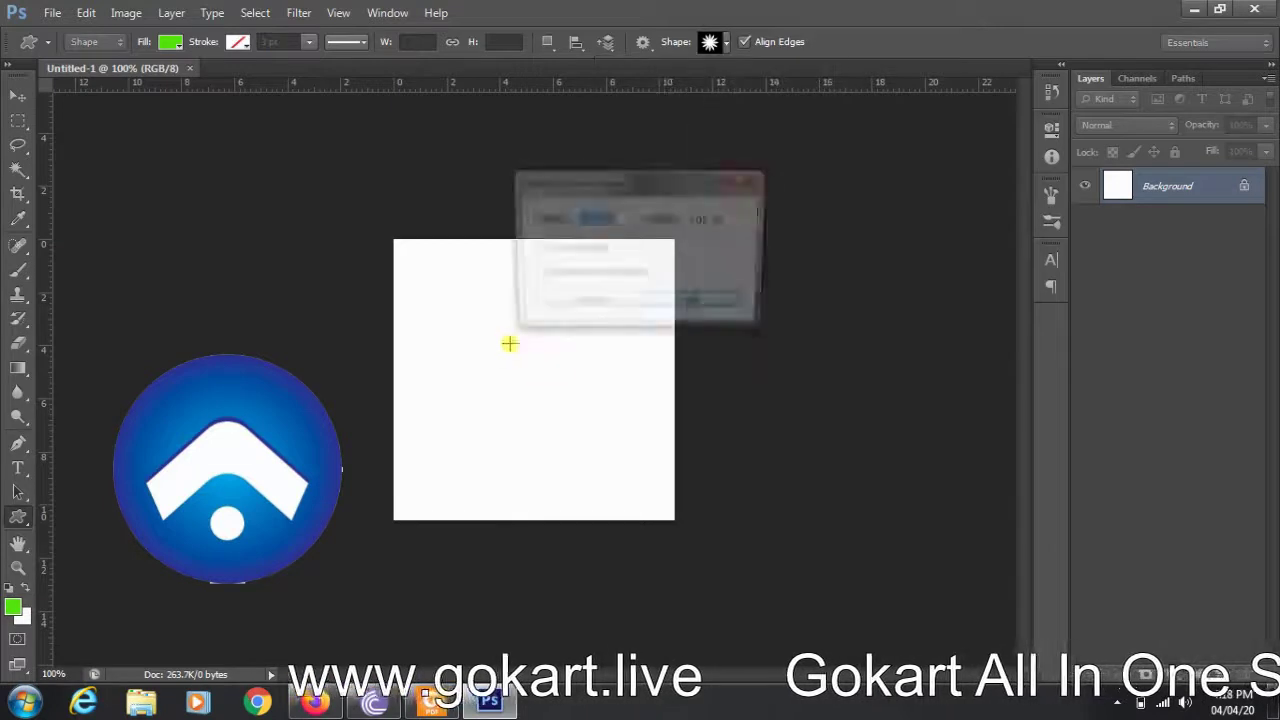
{"action": "left_click", "coordinate": [610, 303]}
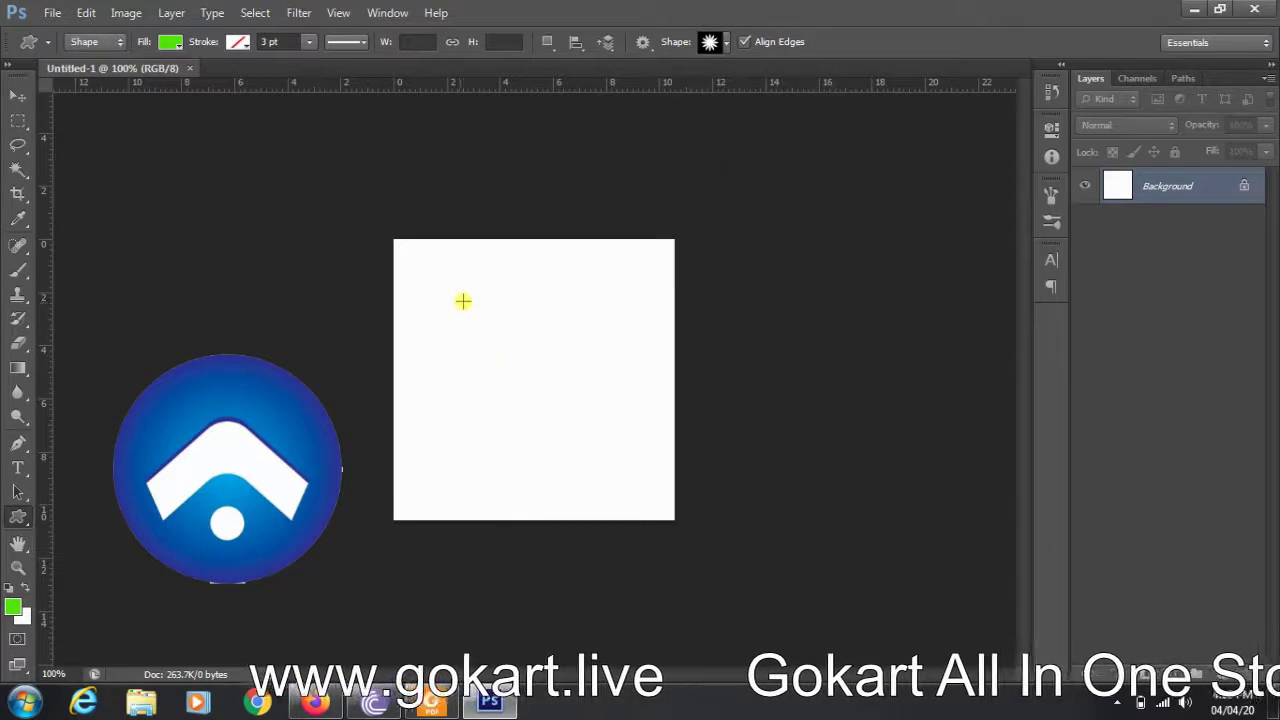
{"action": "mouse_move", "coordinate": [472, 314]}
{"action": "left_mouse_down"}
{"action": "mouse_move", "coordinate": [602, 383]}
{"action": "mouse_move", "coordinate": [614, 424]}
{"action": "mouse_move", "coordinate": [494, 311]}
{"action": "mouse_move", "coordinate": [539, 367]}
{"action": "left_mouse_up"}
{"action": "key", "text": "alt"}
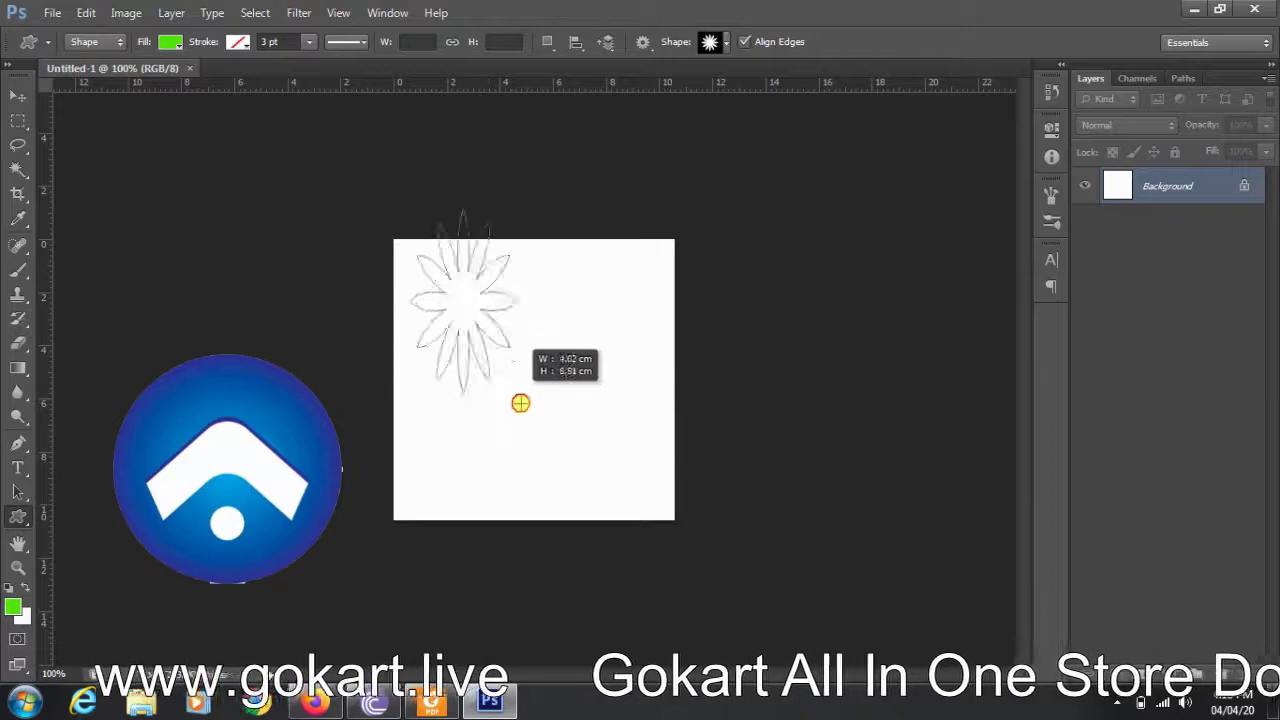
{"action": "key", "text": "shift"}
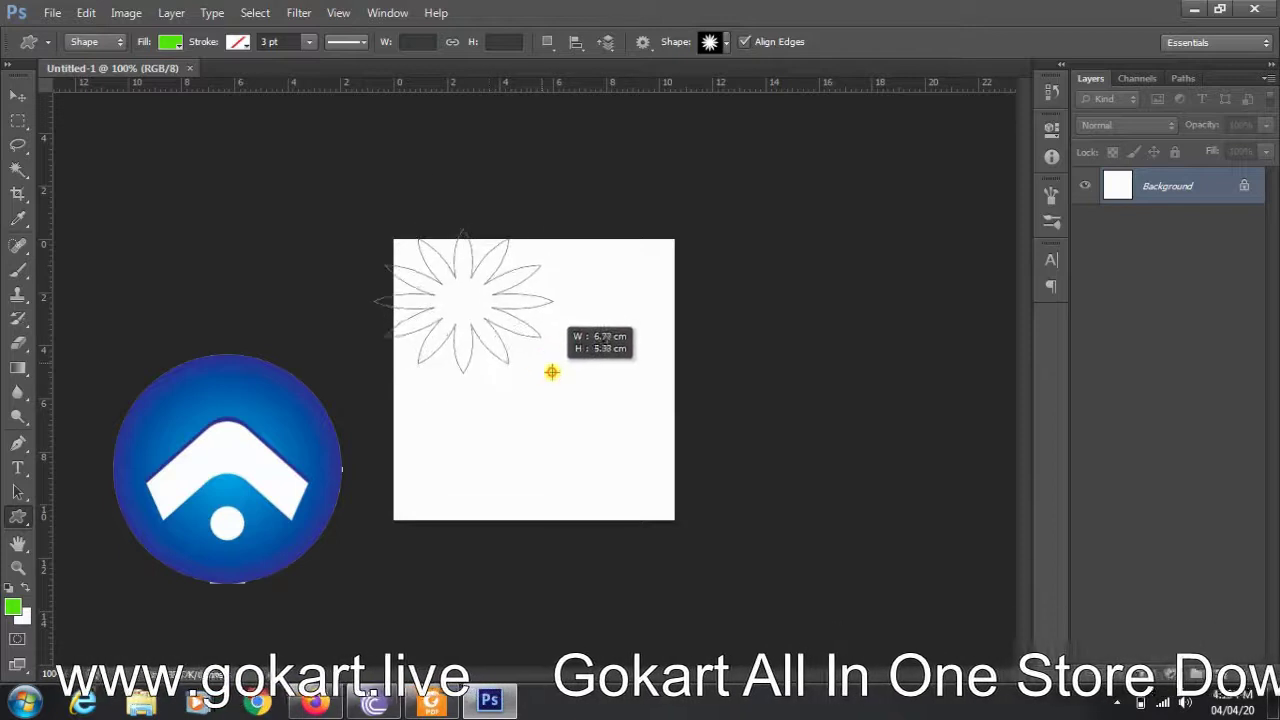
{"action": "mouse_move", "coordinate": [539, 367]}
{"action": "left_mouse_down"}
{"action": "mouse_move", "coordinate": [553, 374]}
{"action": "mouse_move", "coordinate": [503, 337]}
{"action": "mouse_move", "coordinate": [563, 420]}
{"action": "mouse_move", "coordinate": [474, 311]}
{"action": "mouse_move", "coordinate": [590, 484]}
{"action": "left_mouse_up"}
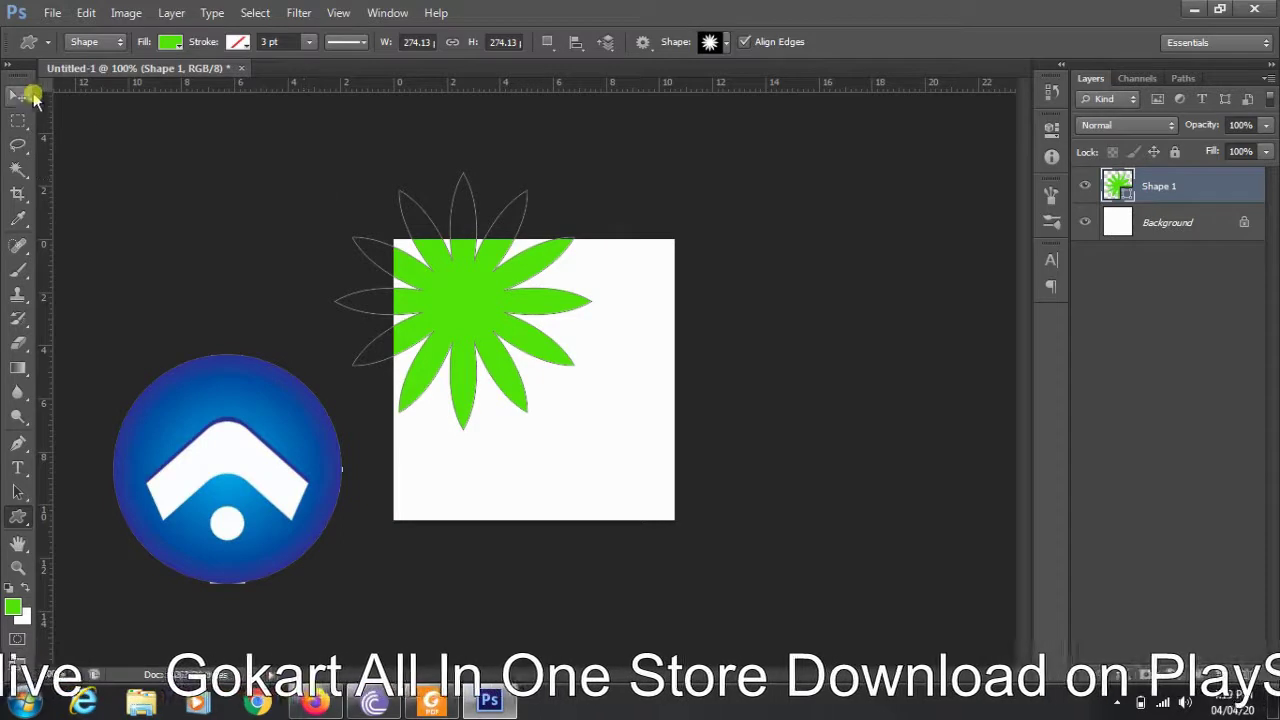
Move the green starburst to the canvas centre and scale it to about 73% to fit
{"action": "left_click", "coordinate": [22, 96]}
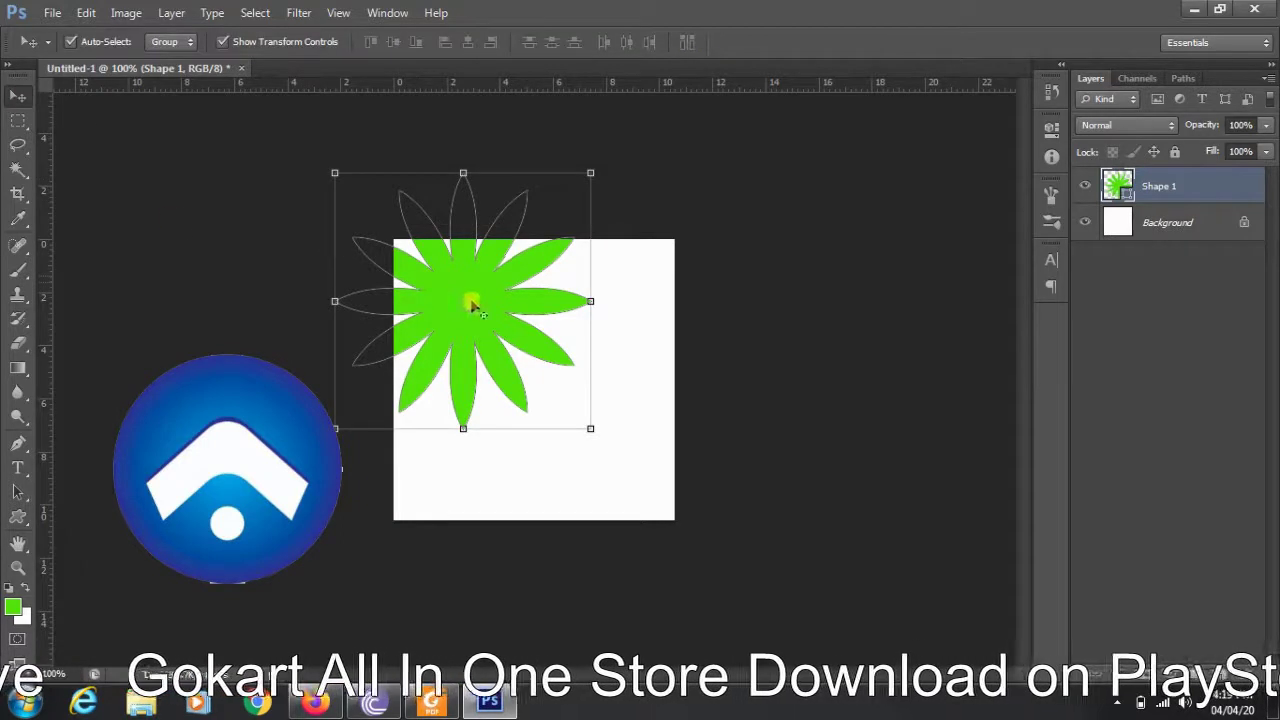
{"action": "mouse_move", "coordinate": [473, 305]}
{"action": "left_mouse_down"}
{"action": "mouse_move", "coordinate": [547, 364]}
{"action": "mouse_move", "coordinate": [553, 336]}
{"action": "left_mouse_up"}
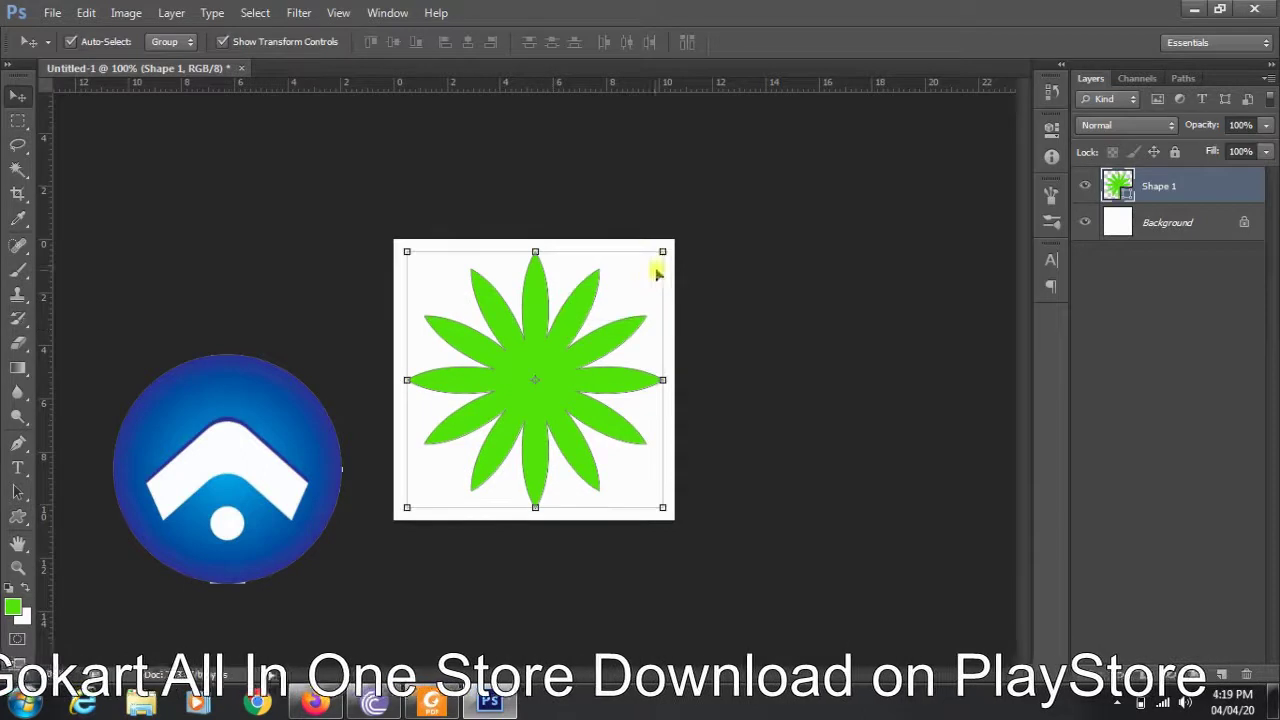
{"action": "left_click_drag", "start_coordinate": [662, 250], "coordinate": [629, 286]}
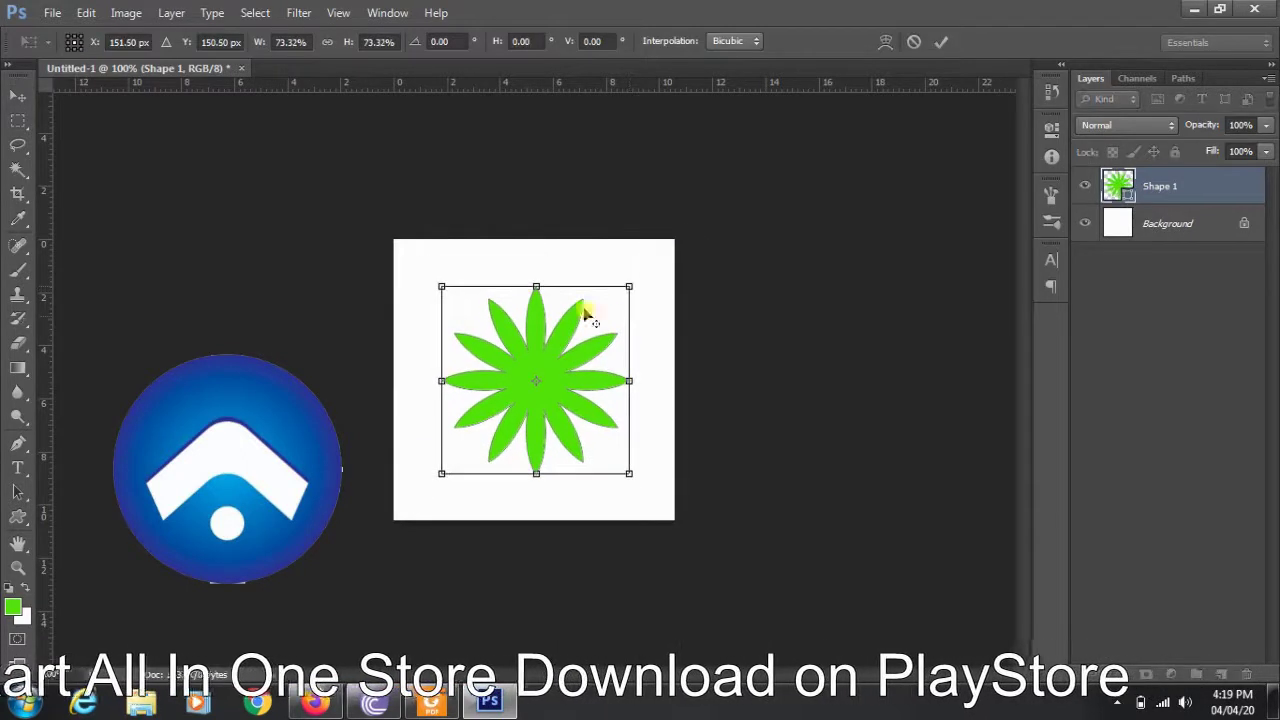
{"action": "key", "text": "Return"}
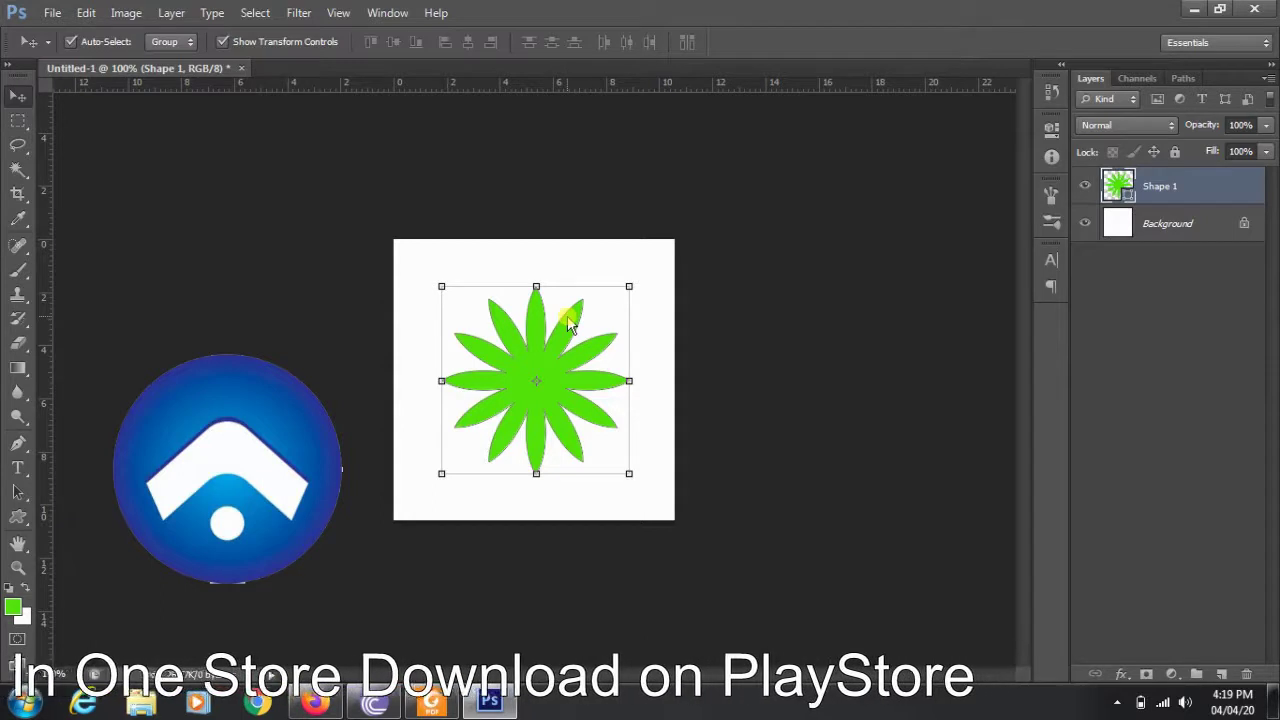
Rasterize the Shape 1 starburst layer, then duplicate it with Ctrl+J
{"action": "right_click", "coordinate": [1176, 180]}
{"action": "right_click", "coordinate": [1190, 178]}
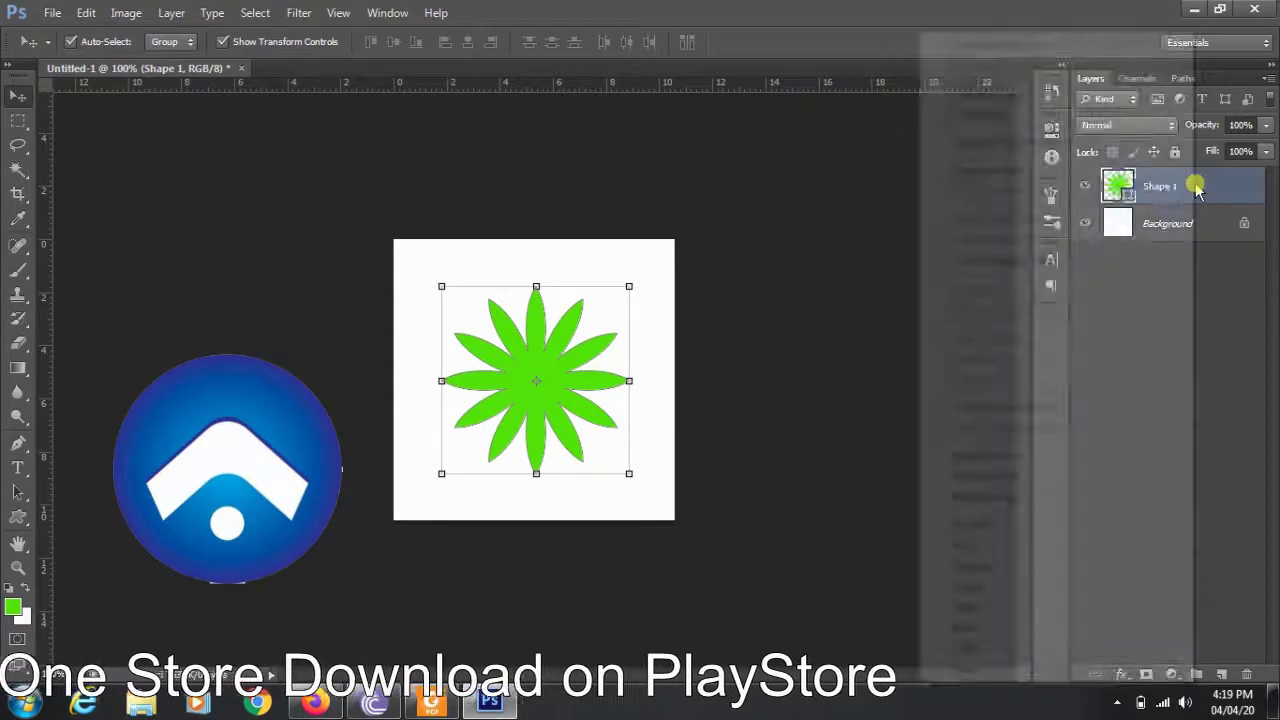
{"action": "left_click", "coordinate": [1018, 173]}
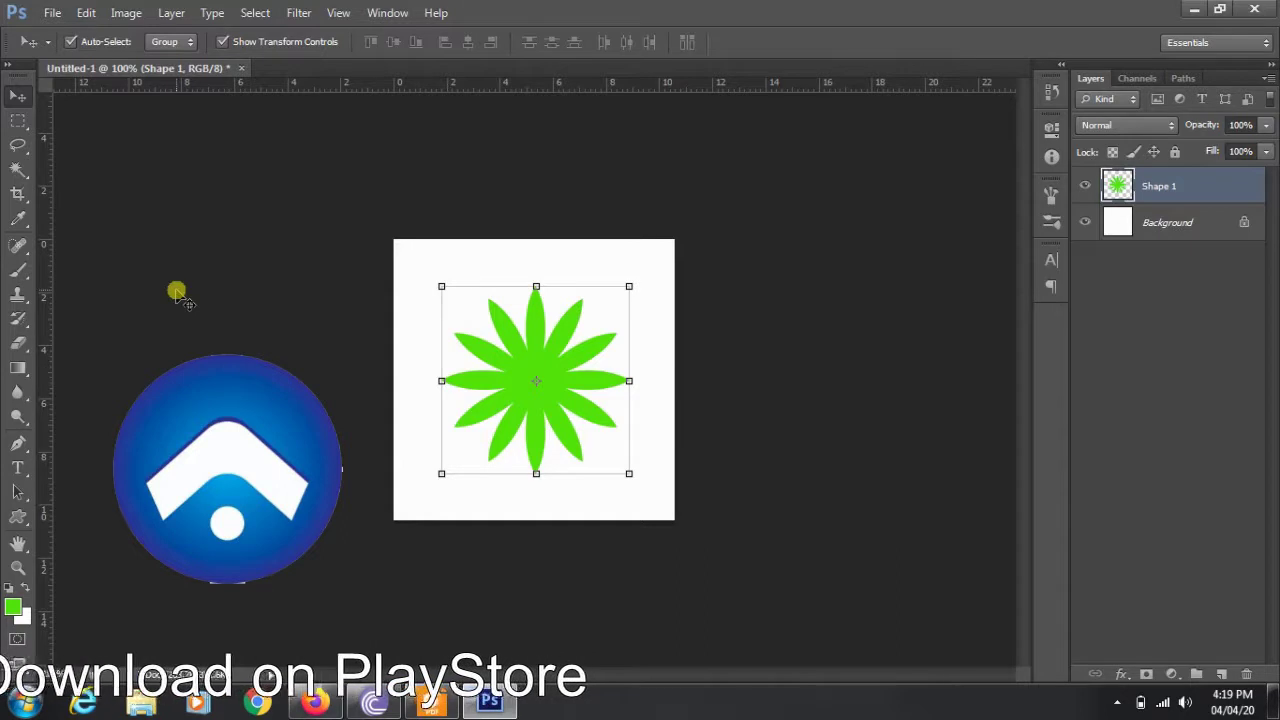
{"action": "key", "text": "ctrl+j"}
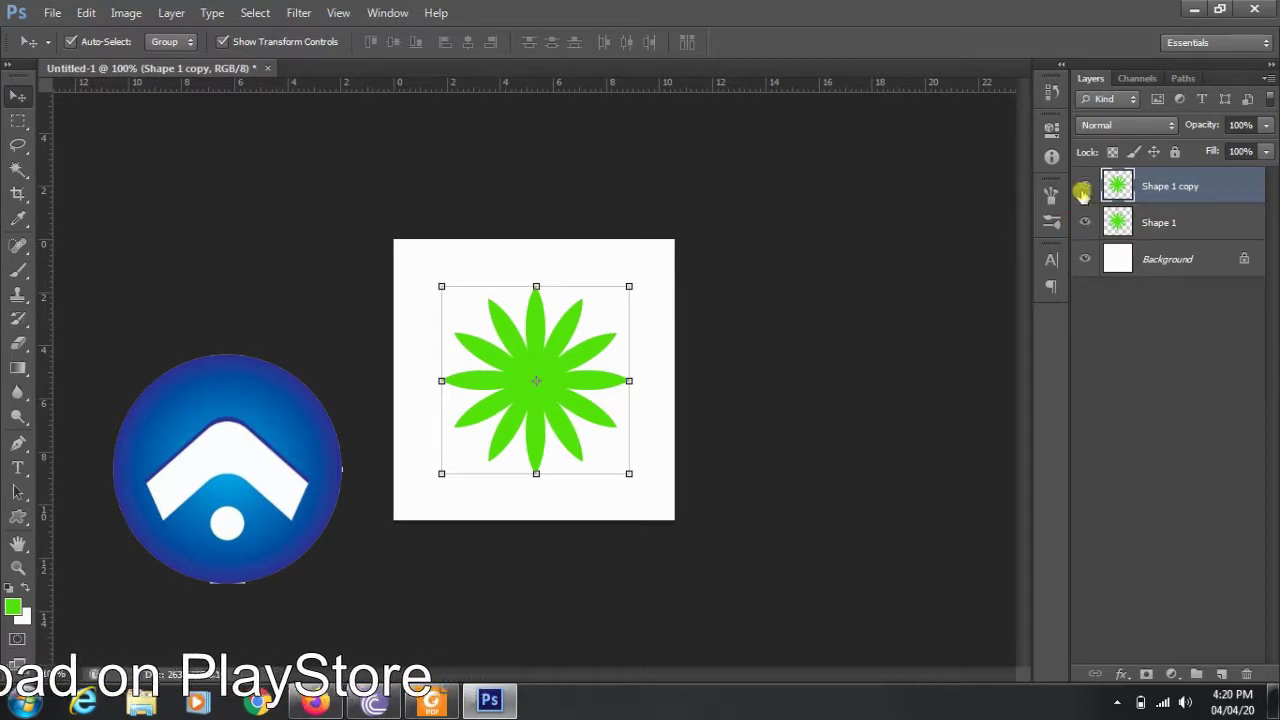
Load the Shape 1 copy layer's flower pixels as a selection
{"action": "left_click", "coordinate": [1085, 186]}
{"action": "left_click", "coordinate": [1085, 222]}
{"action": "left_click", "coordinate": [1085, 188]}
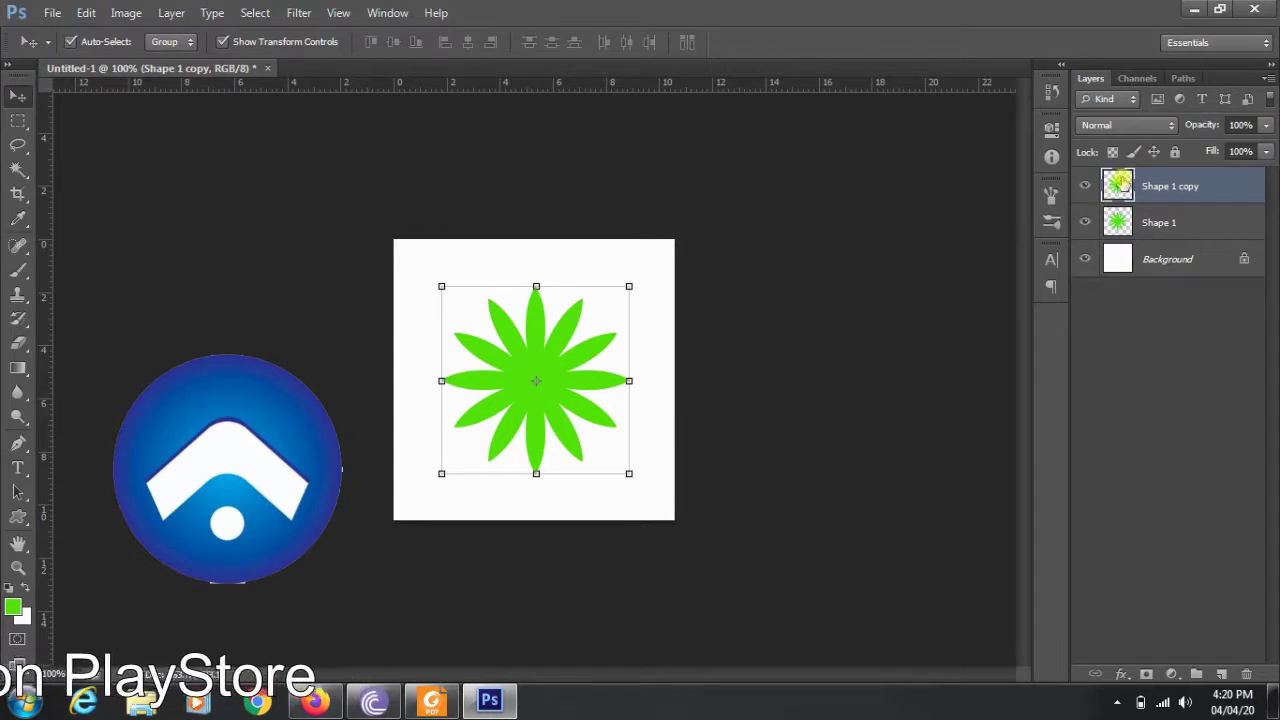
{"action": "left_click", "coordinate": [1118, 182], "text": "ctrl"}
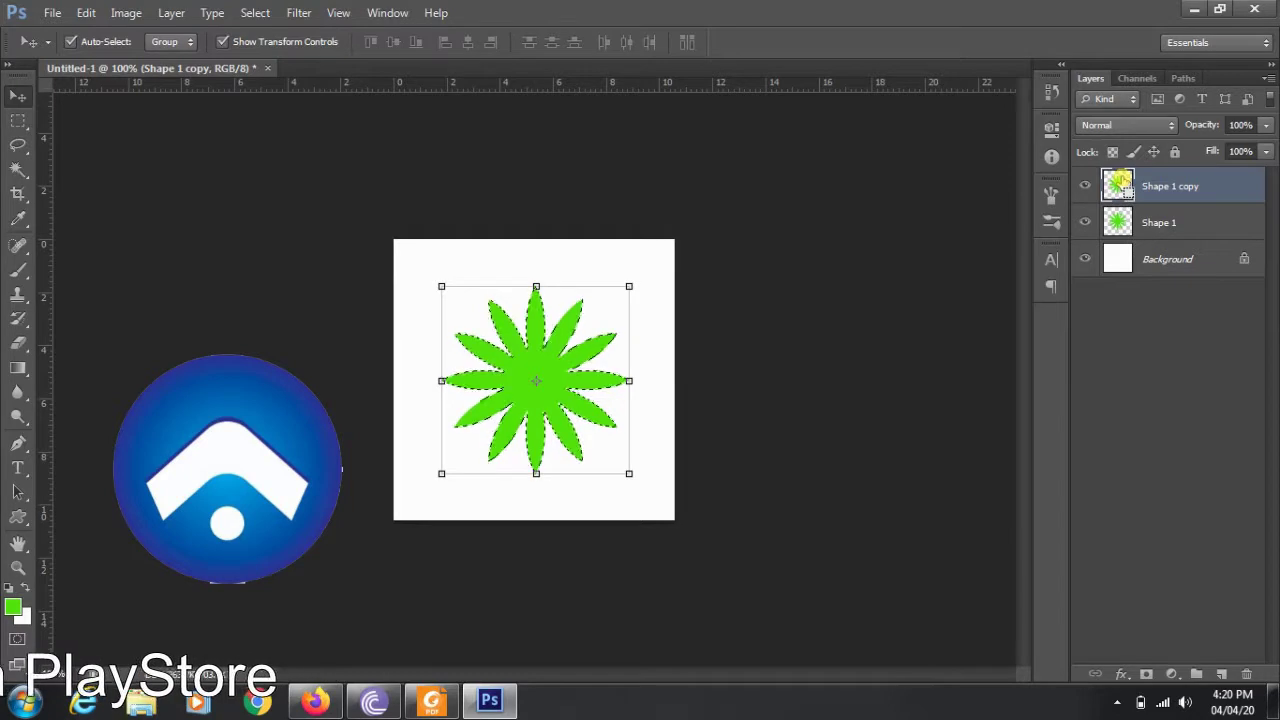
Fill the selected flower with a bright blue-violet foreground colour and deselect
{"action": "left_click", "coordinate": [12, 604]}
{"action": "left_click_drag", "start_coordinate": [514, 343], "coordinate": [452, 284]}
{"action": "left_click_drag", "start_coordinate": [645, 278], "coordinate": [645, 238]}
{"action": "left_click", "coordinate": [614, 181]}
{"action": "left_click", "coordinate": [829, 158]}
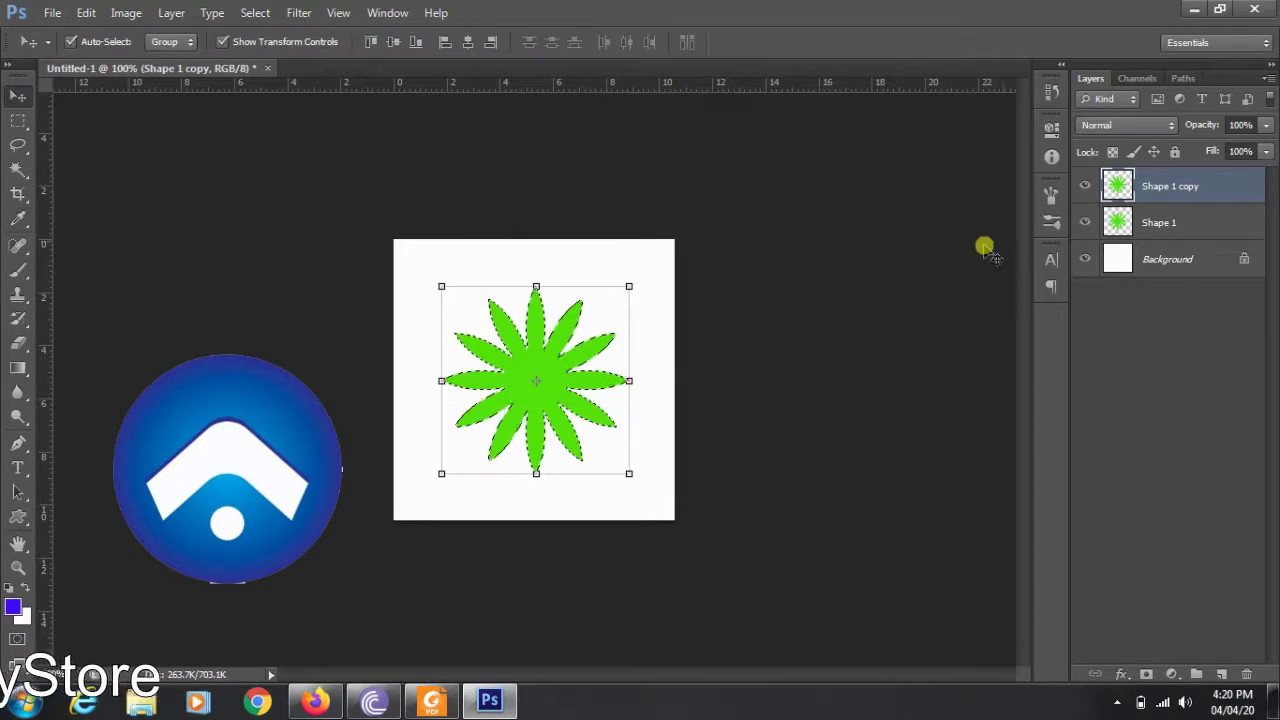
{"action": "key", "text": "alt+BackSpace"}
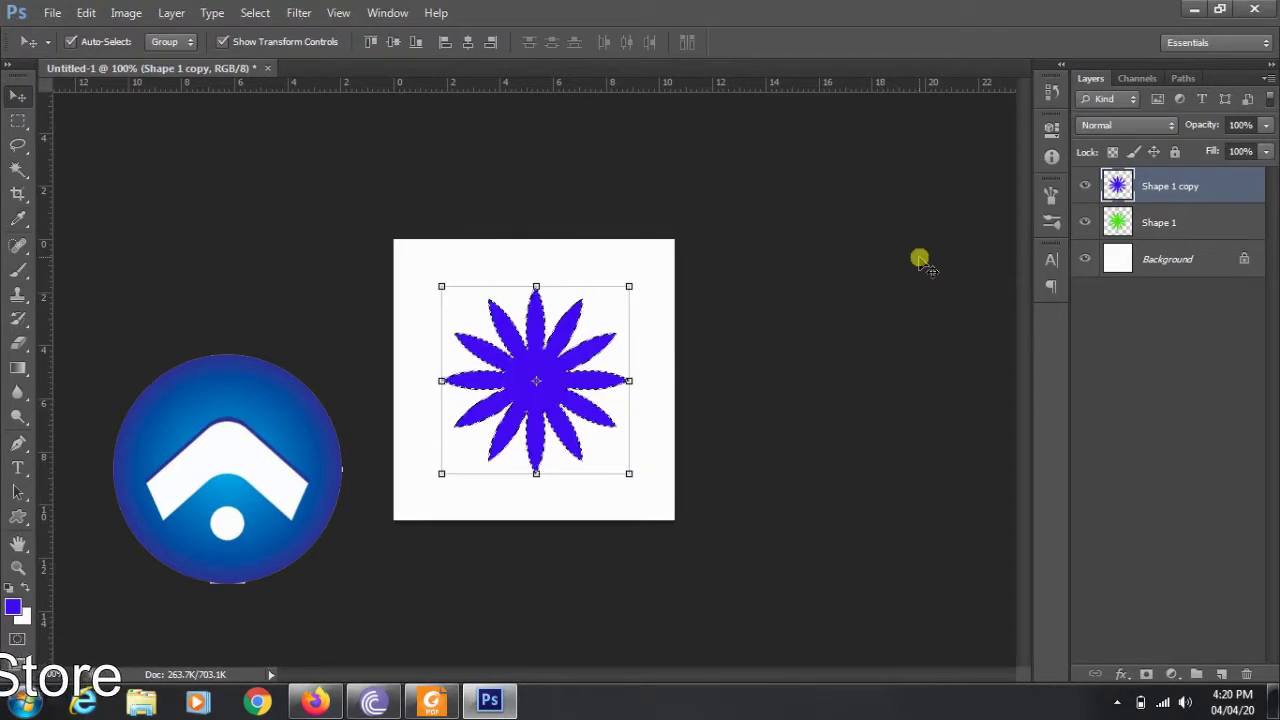
{"action": "key", "text": "ctrl+d"}
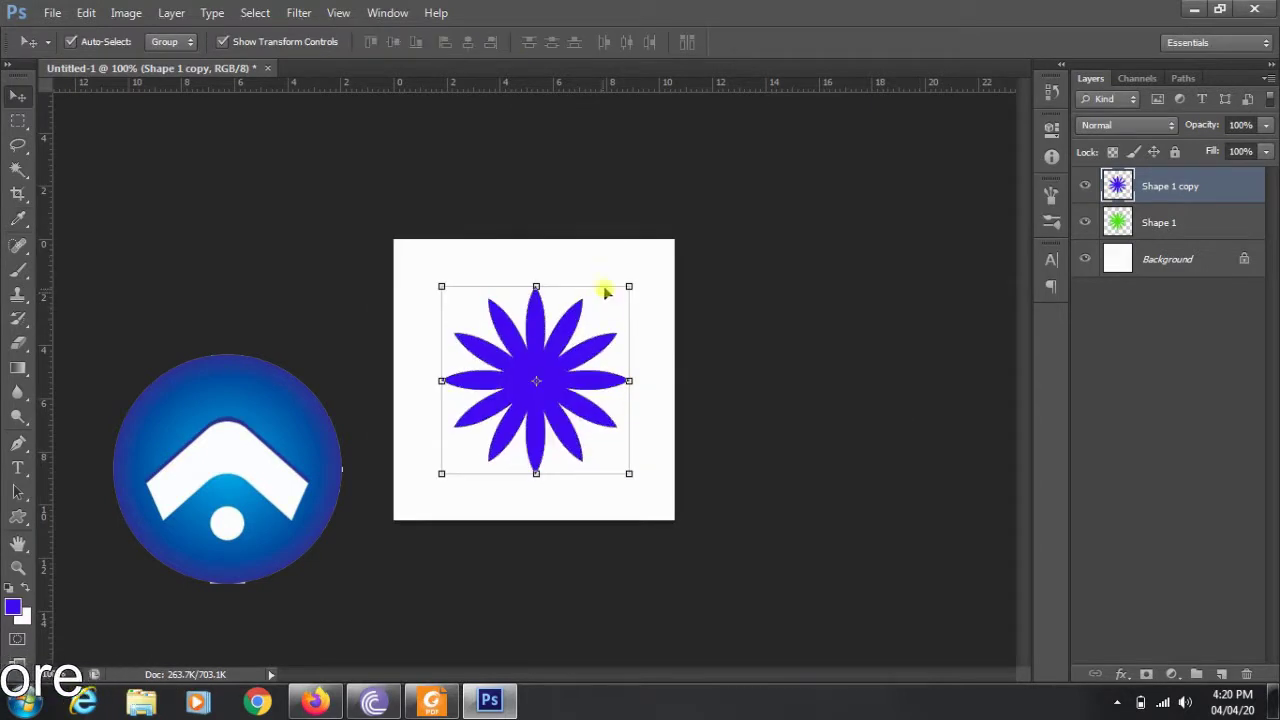
Scale the blue starburst to 92.54% so a thin green rim shows around it
{"action": "left_click_drag", "start_coordinate": [629, 286], "coordinate": [621, 293]}
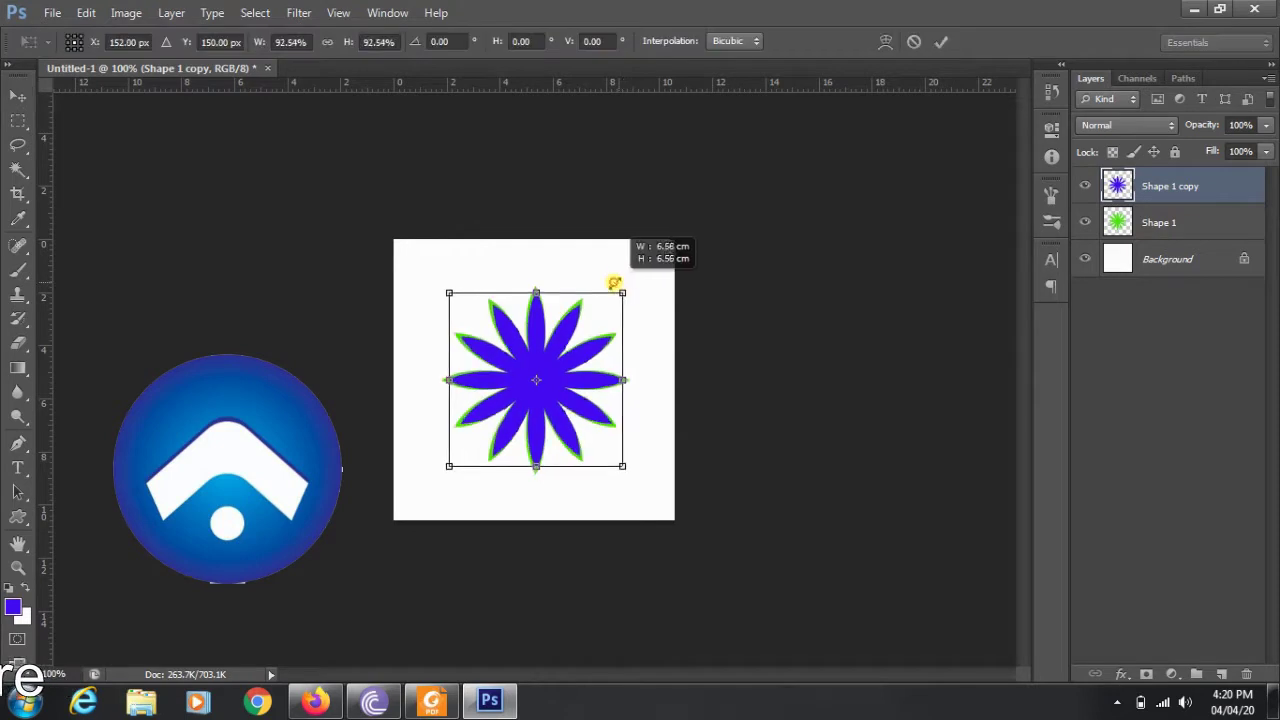
{"action": "key", "text": "Return"}
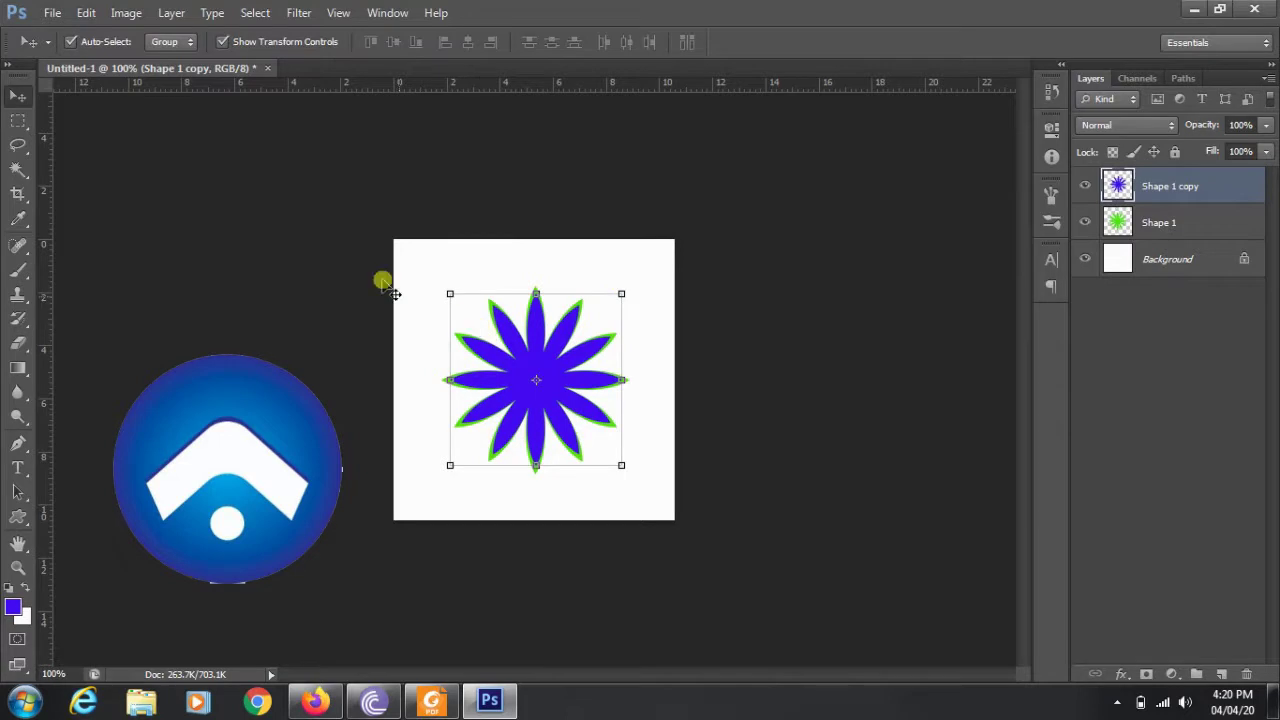
{"action": "left_click", "coordinate": [294, 14]}
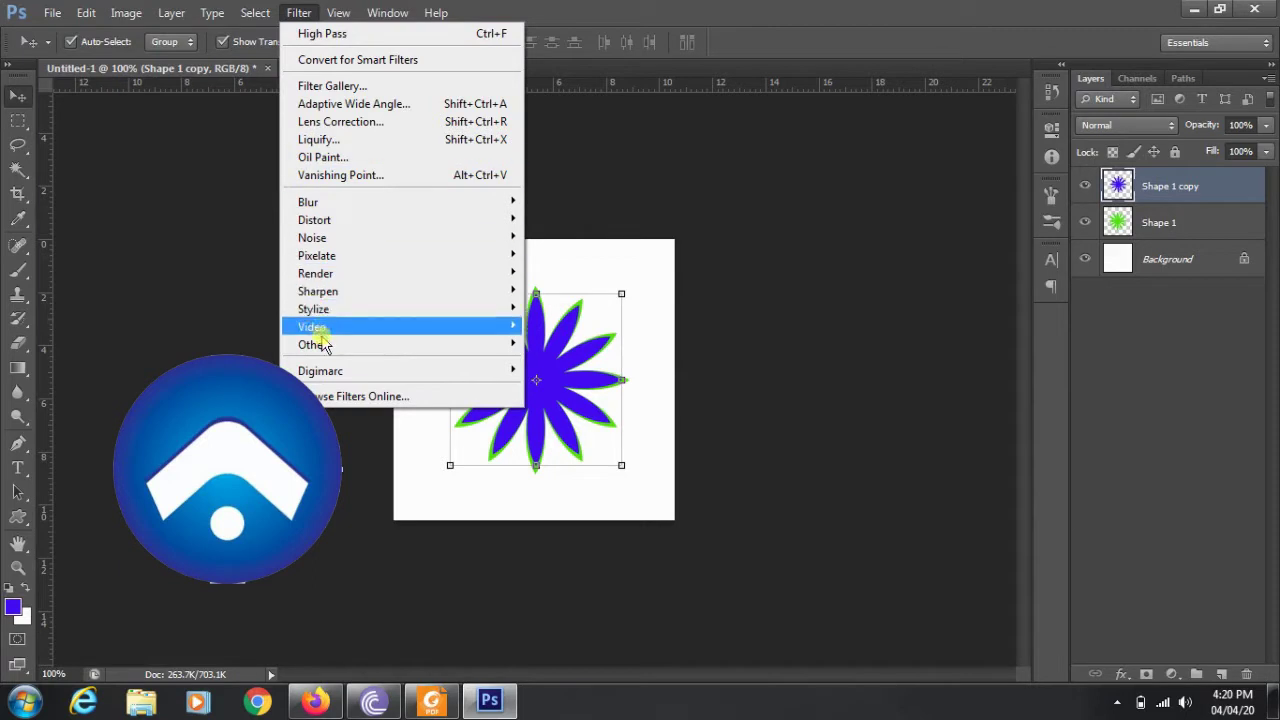
{"action": "mouse_move", "coordinate": [312, 344]}
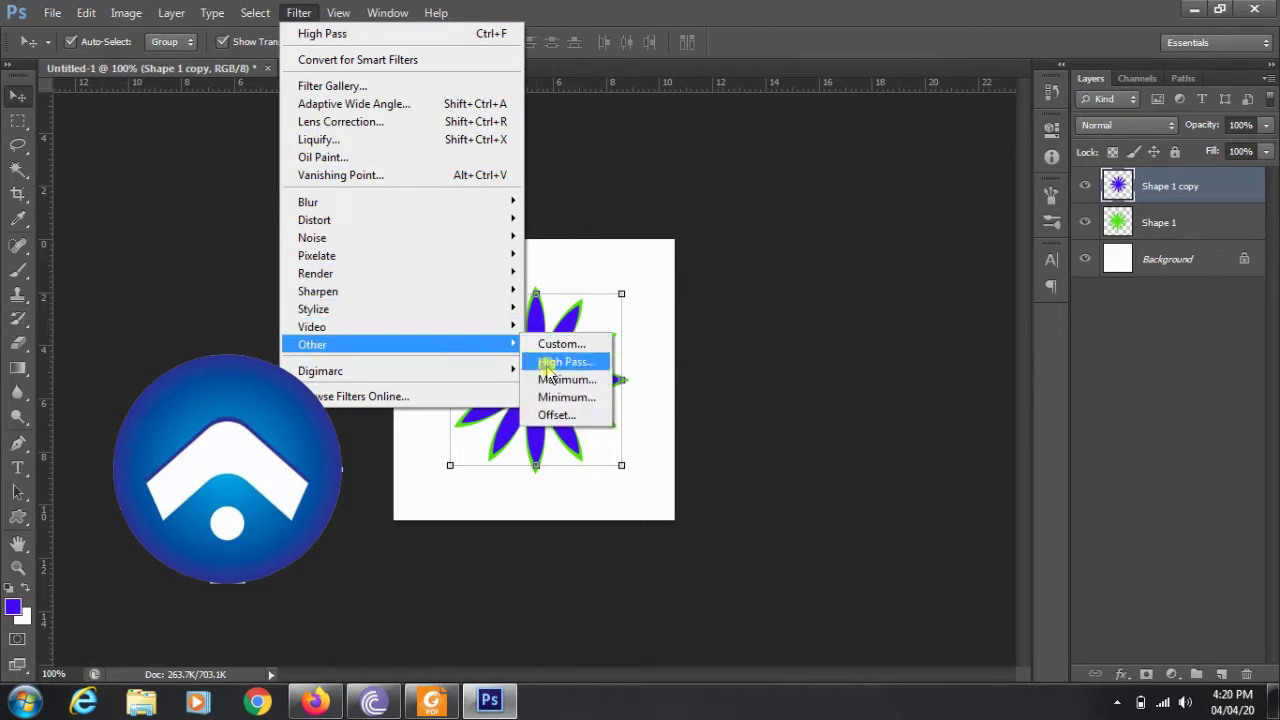
Open the Offset filter with Horizontal and Vertical set to 0 and Wrap Around
{"action": "left_click", "coordinate": [546, 416]}
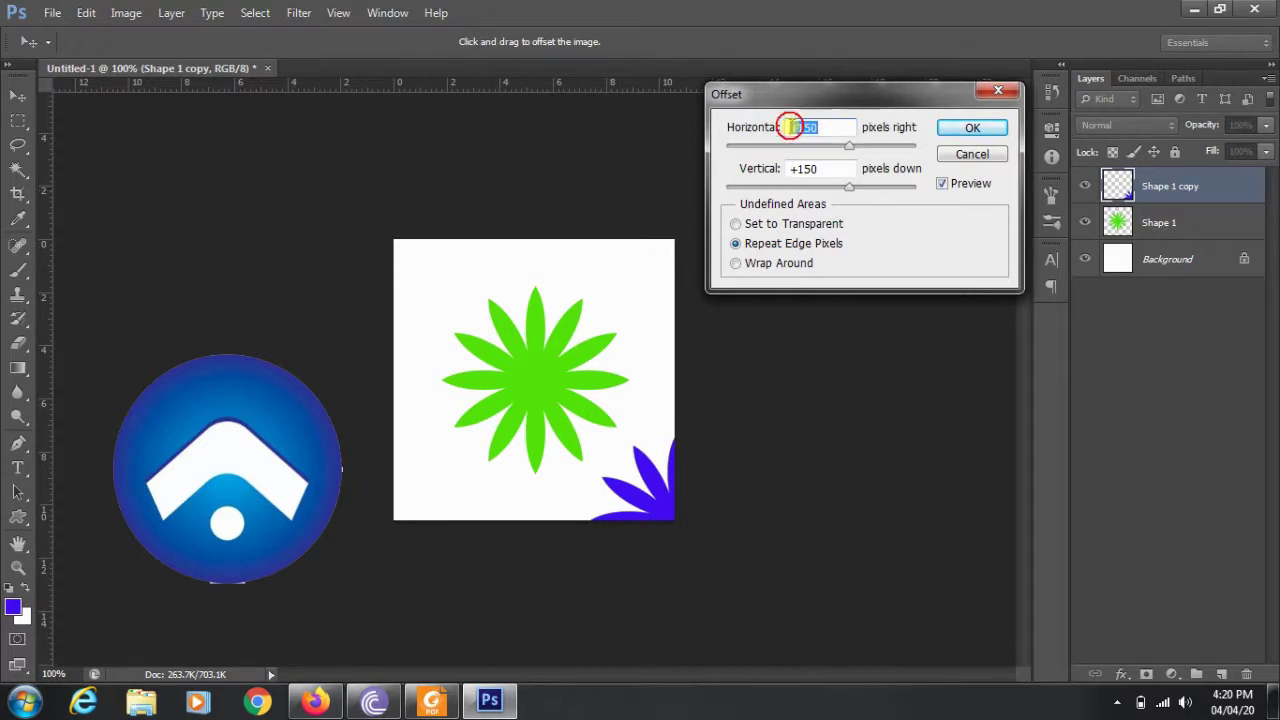
{"action": "type", "text": "0"}
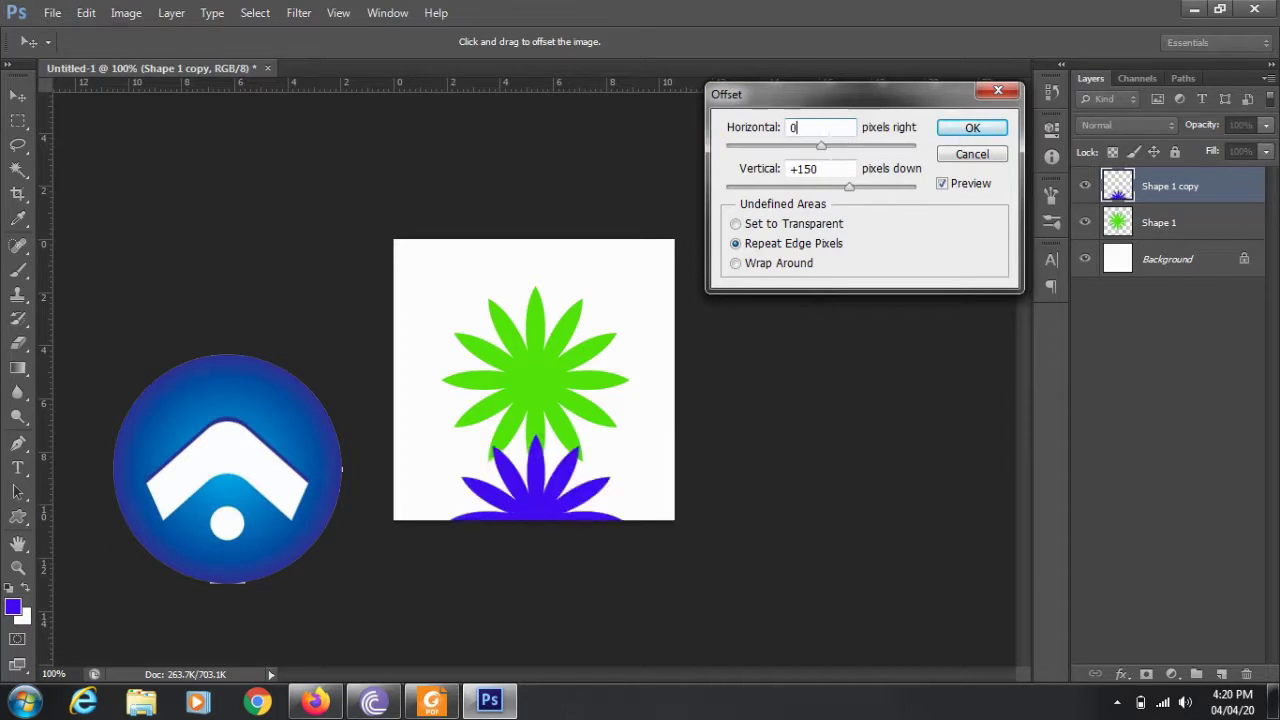
{"action": "left_click_drag", "start_coordinate": [826, 172], "coordinate": [752, 170]}
{"action": "type", "text": "0"}
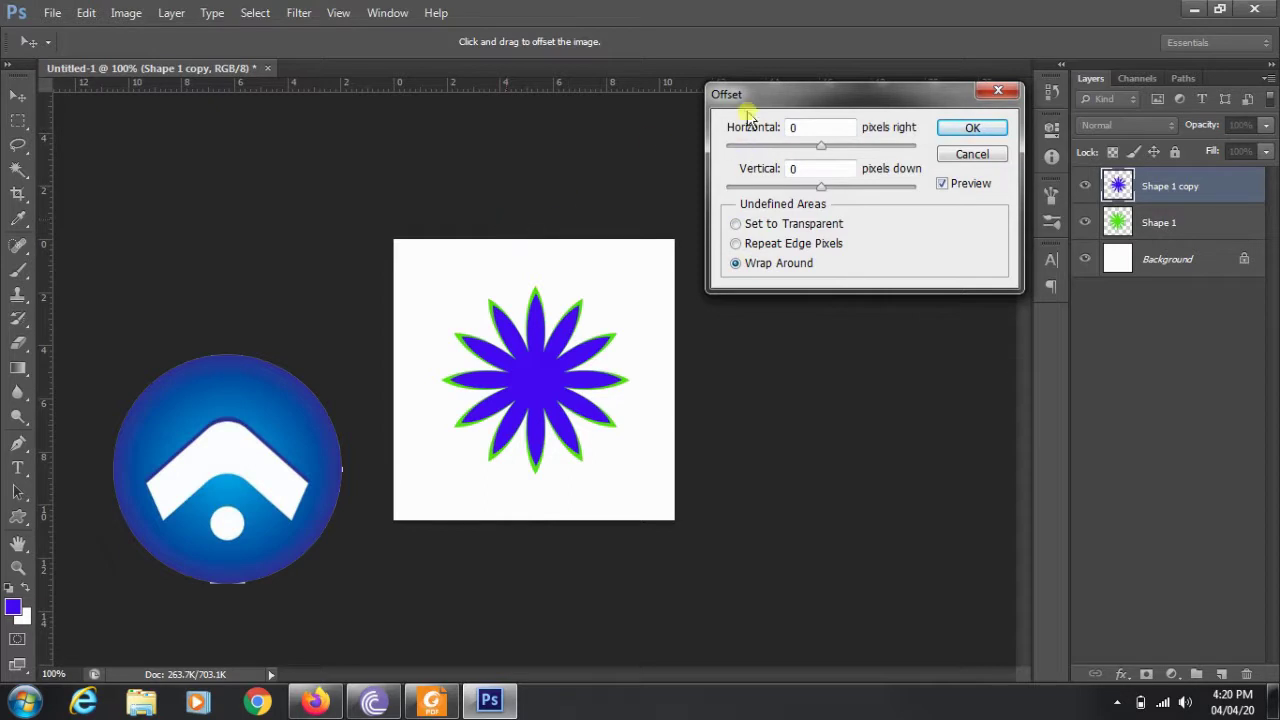
Set the Offset to 150 px horizontal and 150 px vertical, wrapping the flower into the corners
{"action": "left_click_drag", "start_coordinate": [758, 97], "coordinate": [720, 118]}
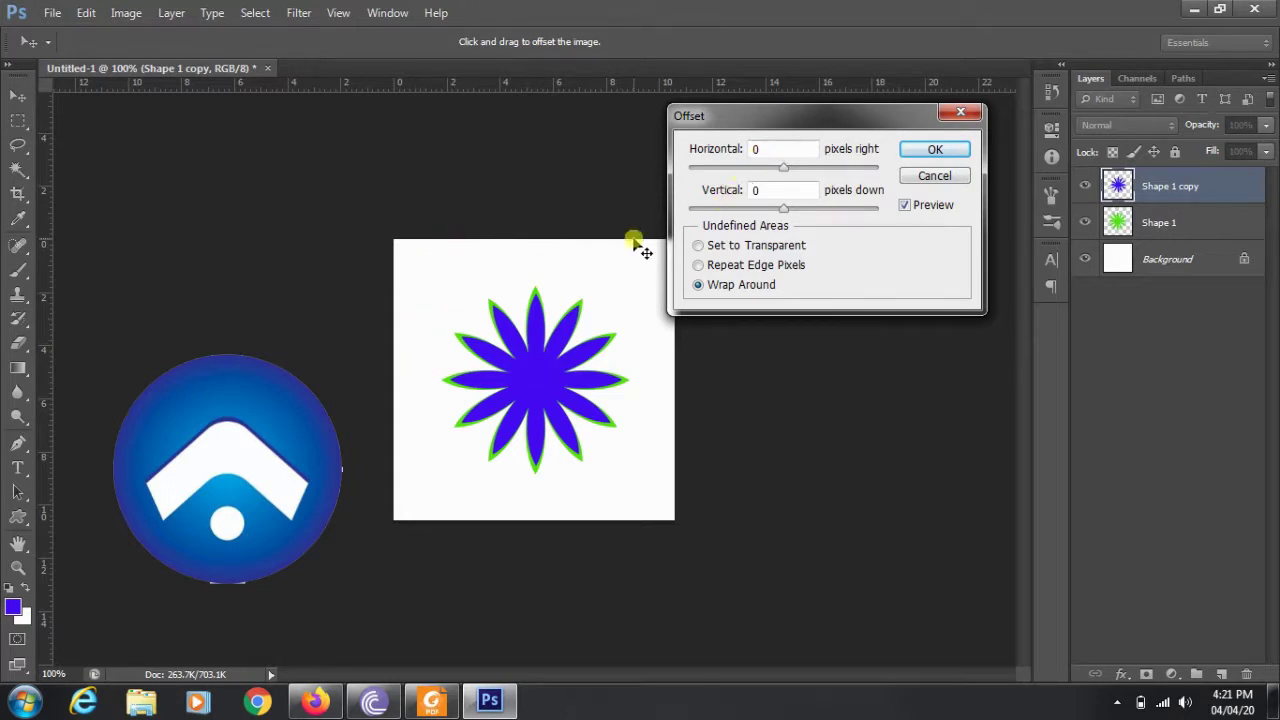
{"action": "left_click", "coordinate": [622, 162]}
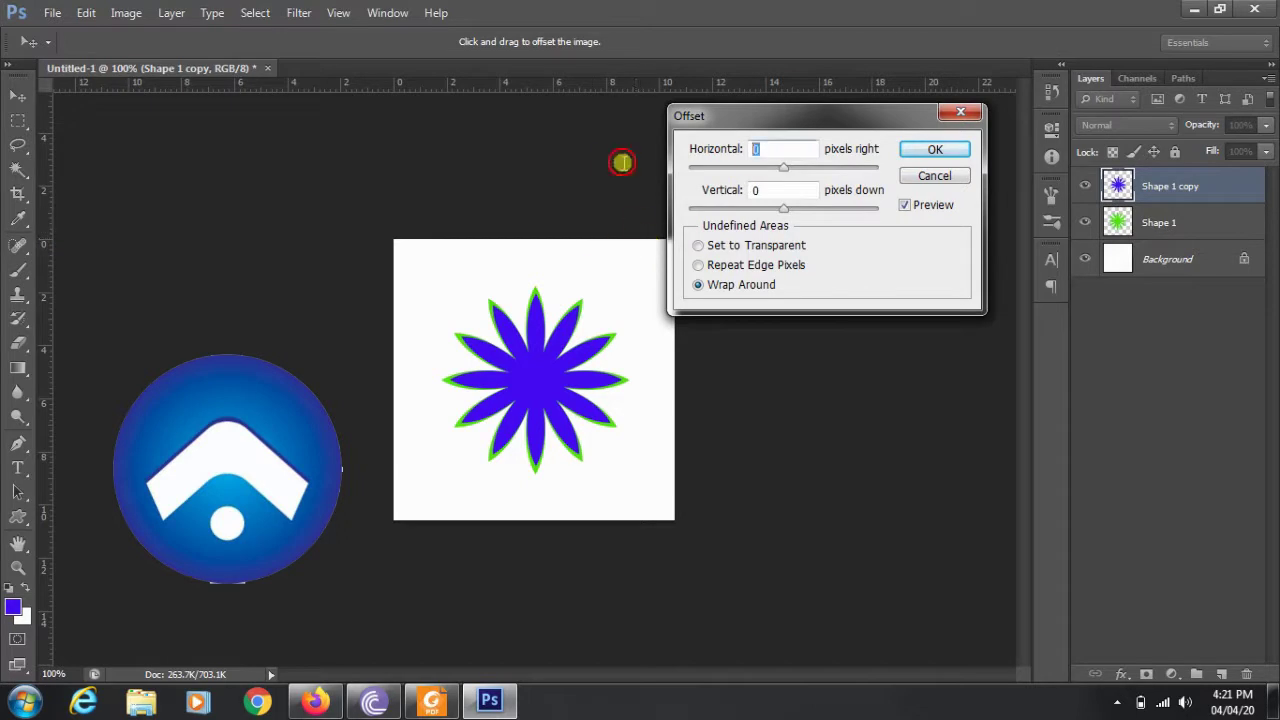
{"action": "type", "text": "150"}
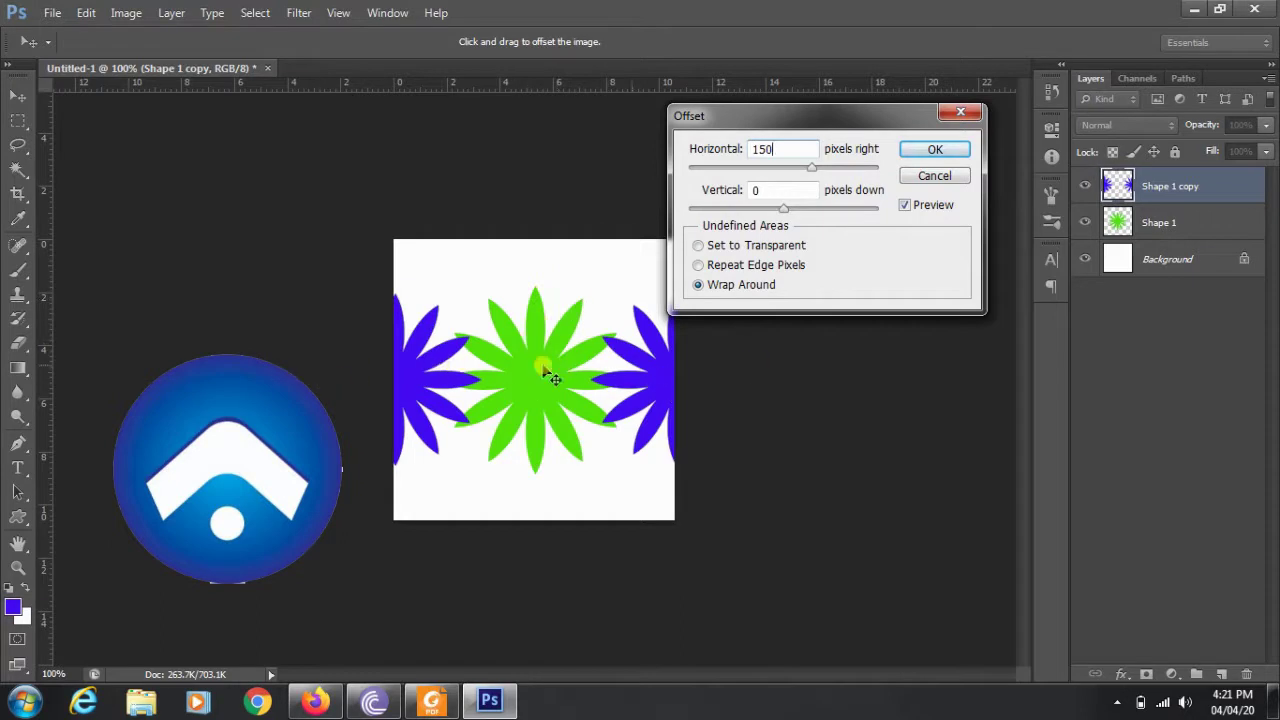
{"action": "double_click", "coordinate": [775, 192]}
{"action": "type", "text": "150"}
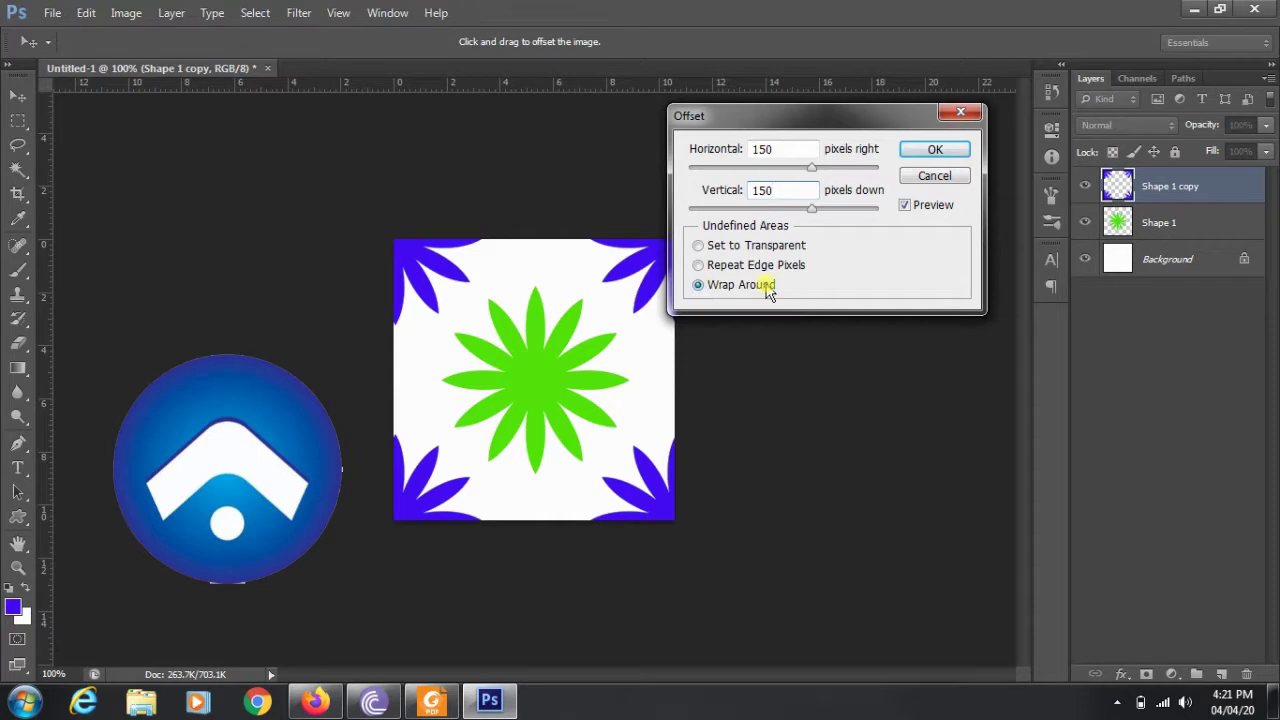
{"action": "left_click", "coordinate": [700, 246]}
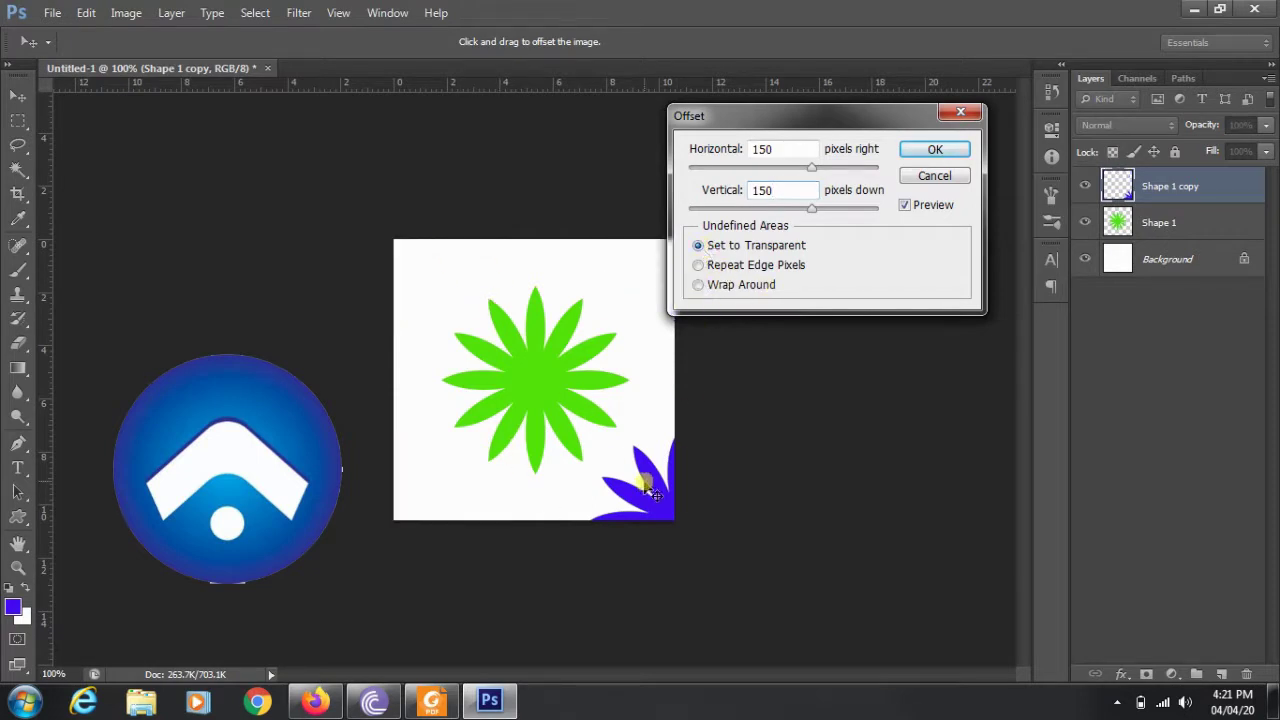
{"action": "left_click", "coordinate": [720, 266]}
{"action": "left_click", "coordinate": [700, 285]}
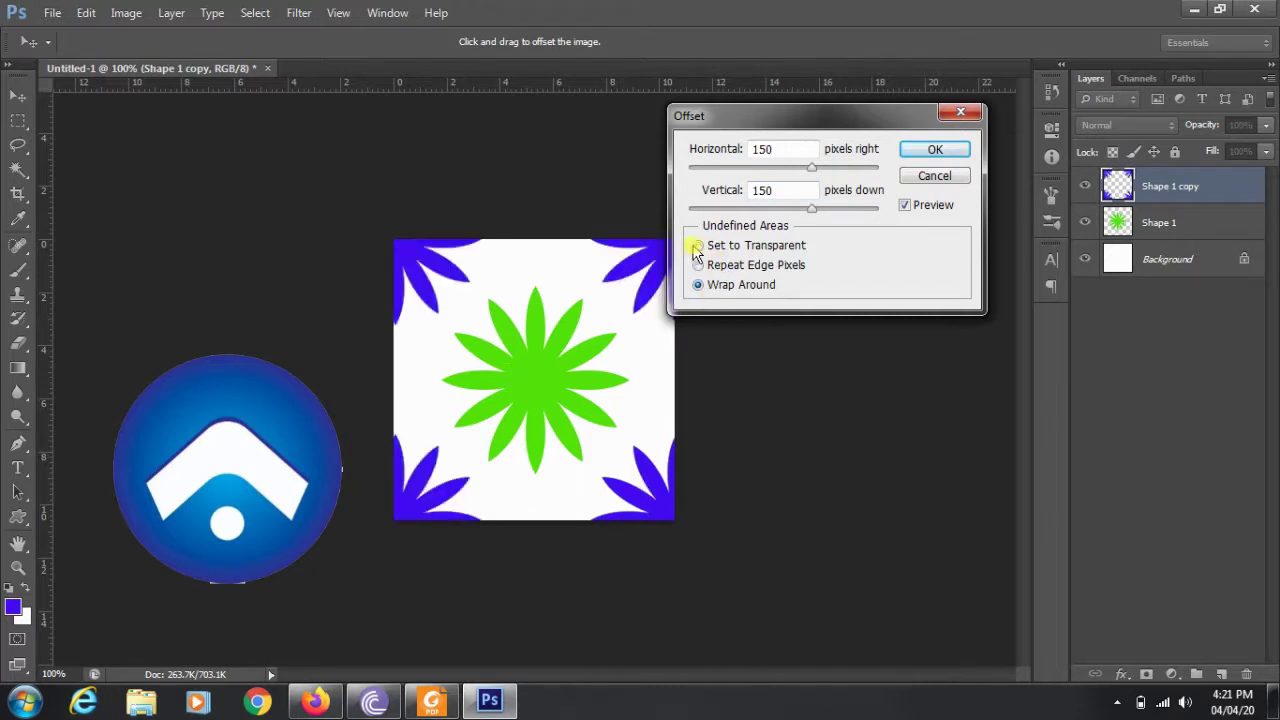
{"action": "left_click", "coordinate": [698, 246]}
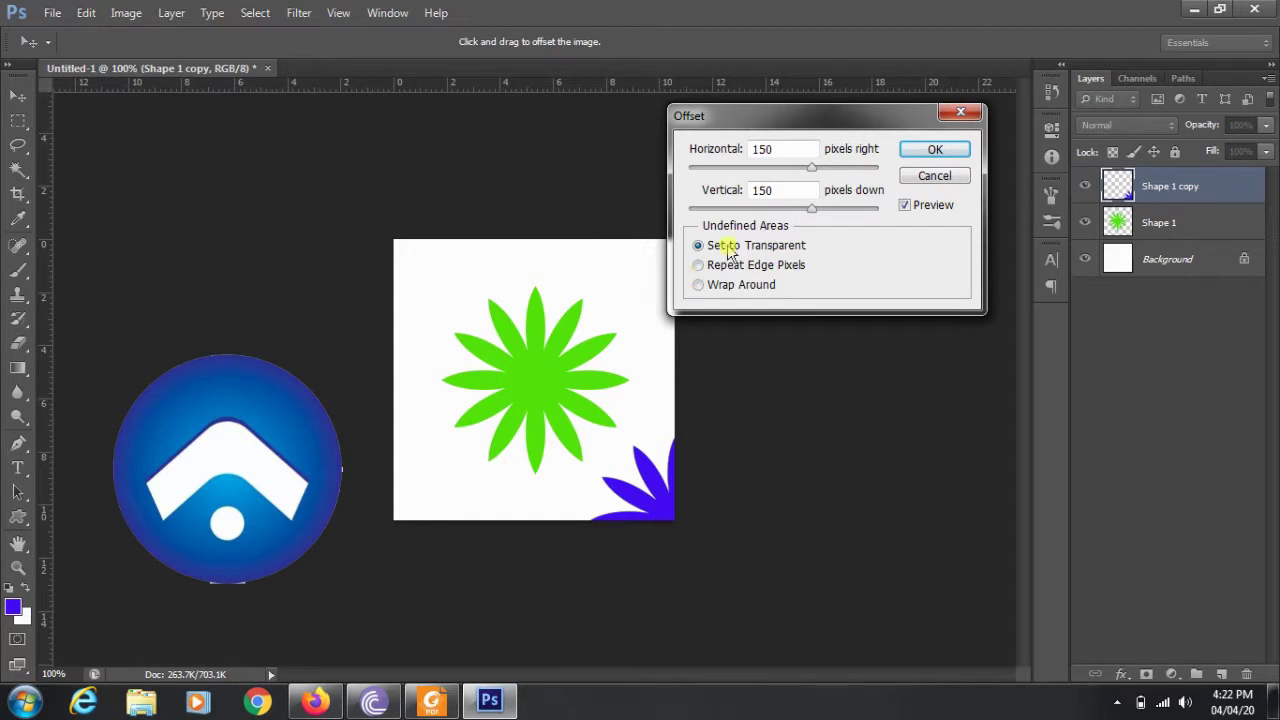
{"action": "left_click", "coordinate": [697, 285]}
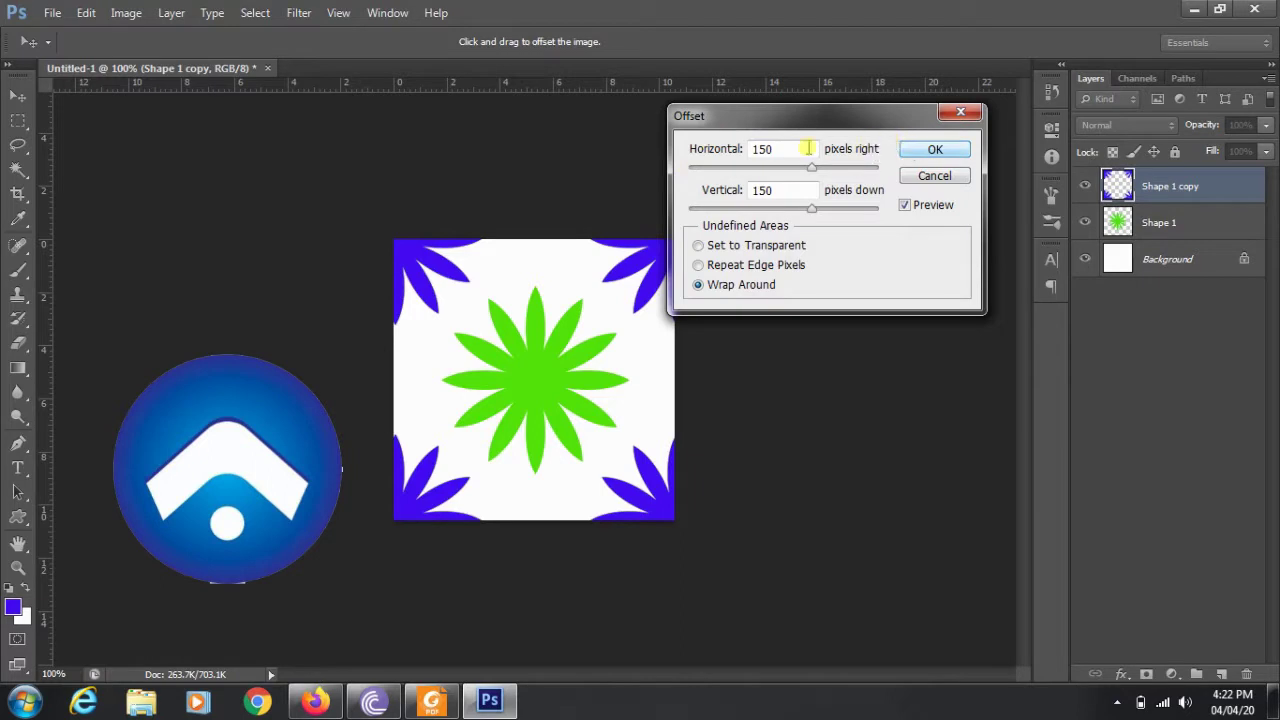
Try offsets 75/75 and 75/100, finishing at 150 px right and 100 px down
{"action": "left_click", "coordinate": [728, 148]}
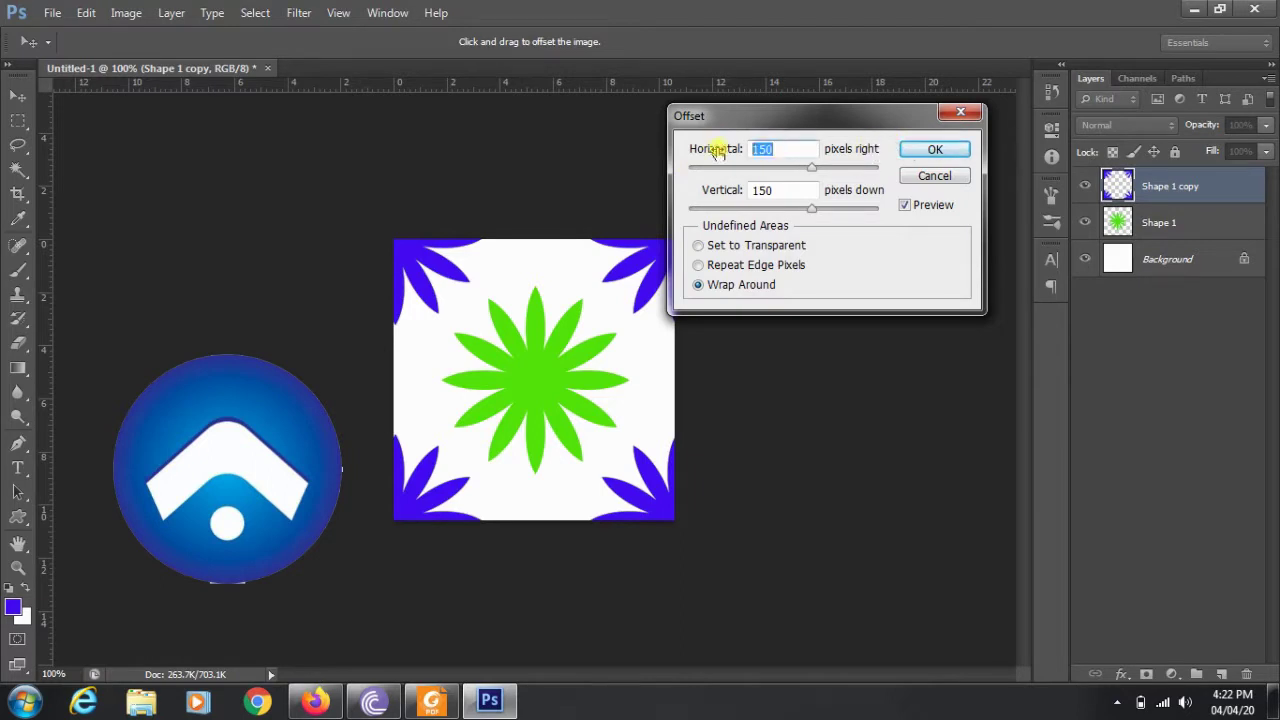
{"action": "type", "text": "75"}
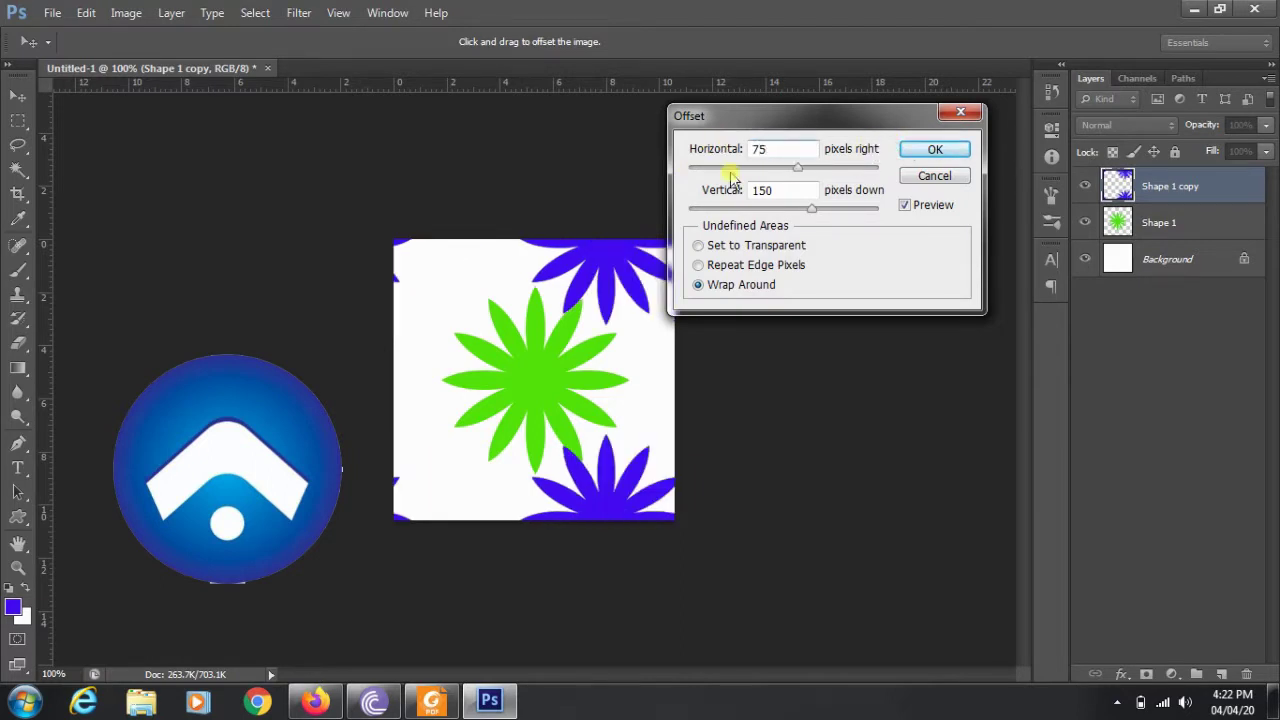
{"action": "left_click", "coordinate": [744, 190]}
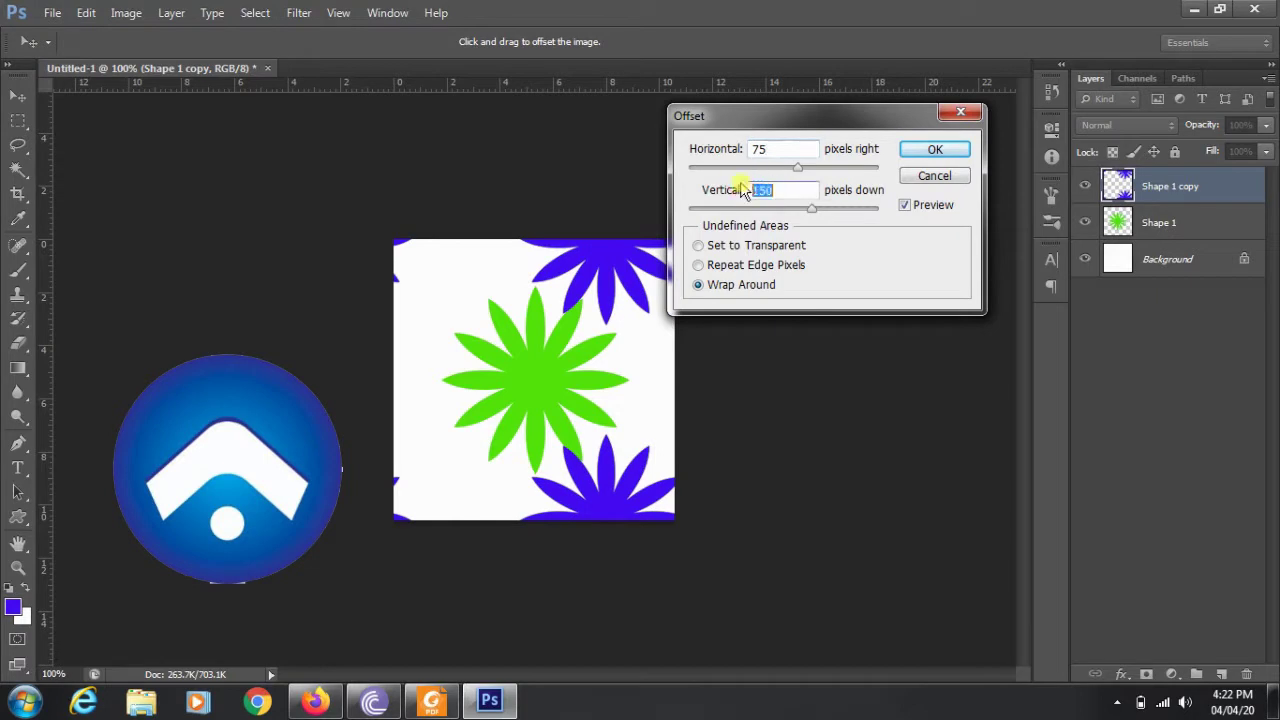
{"action": "type", "text": "75"}
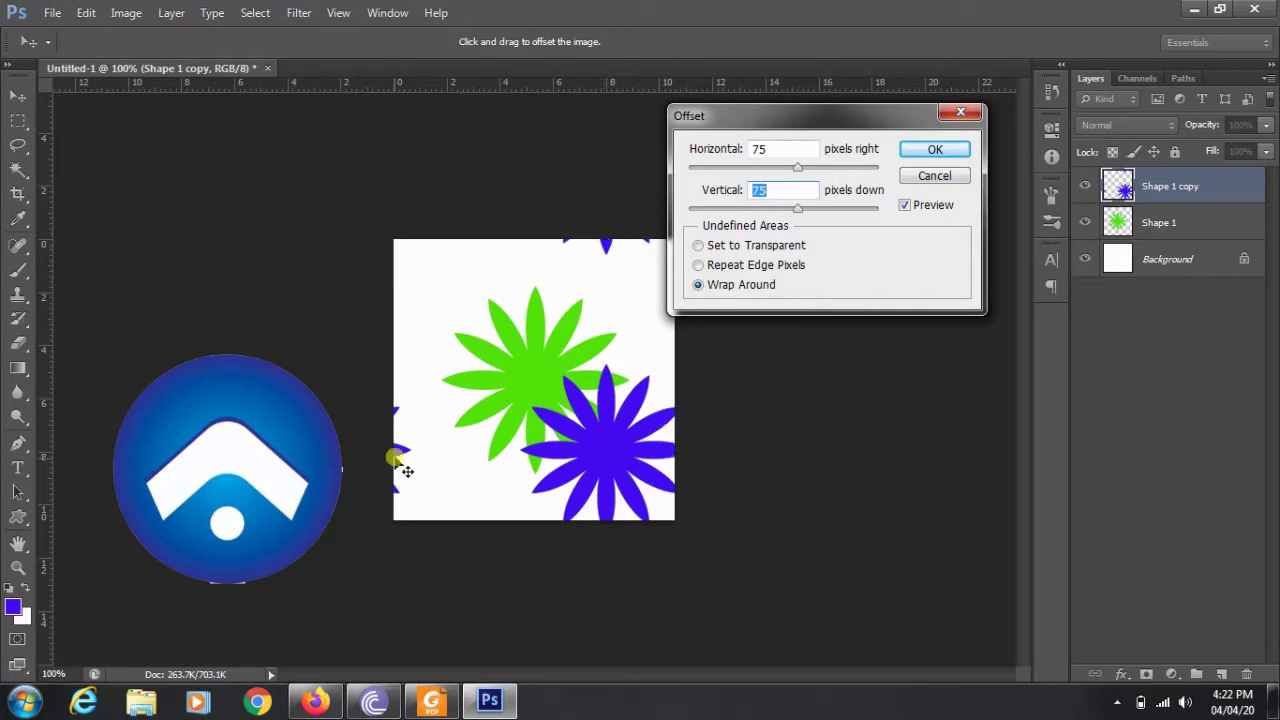
{"action": "type", "text": "100"}
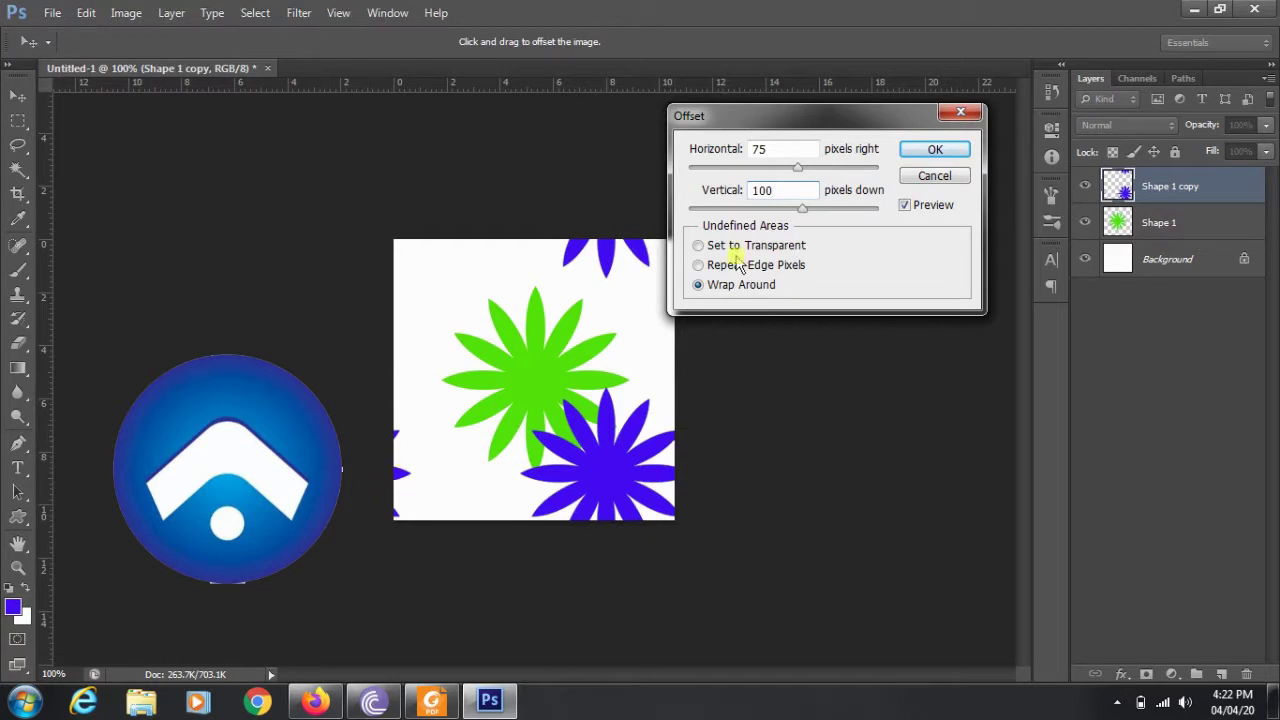
{"action": "left_click", "coordinate": [640, 172]}
{"action": "type", "text": "150"}
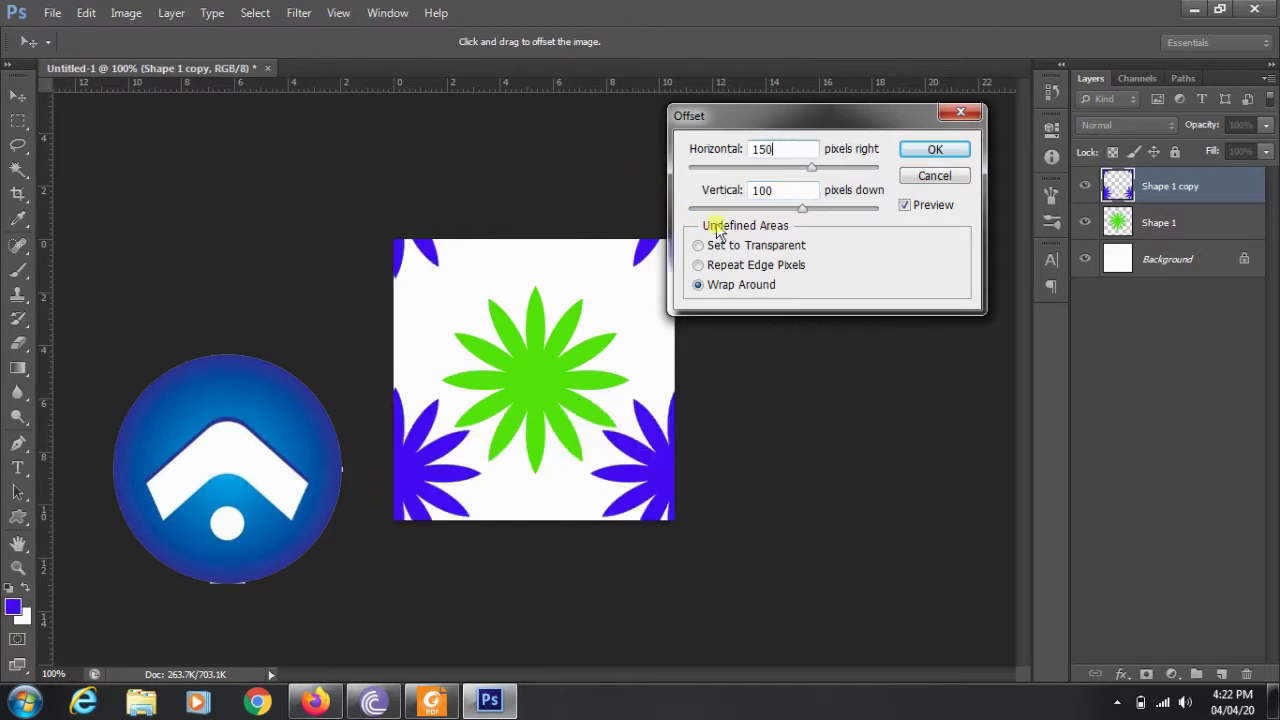
Offset the blue flower layer 150 px down with wrap-around, alongside the 150 px right shift
{"action": "left_click", "coordinate": [706, 192]}
{"action": "type", "text": "15"}
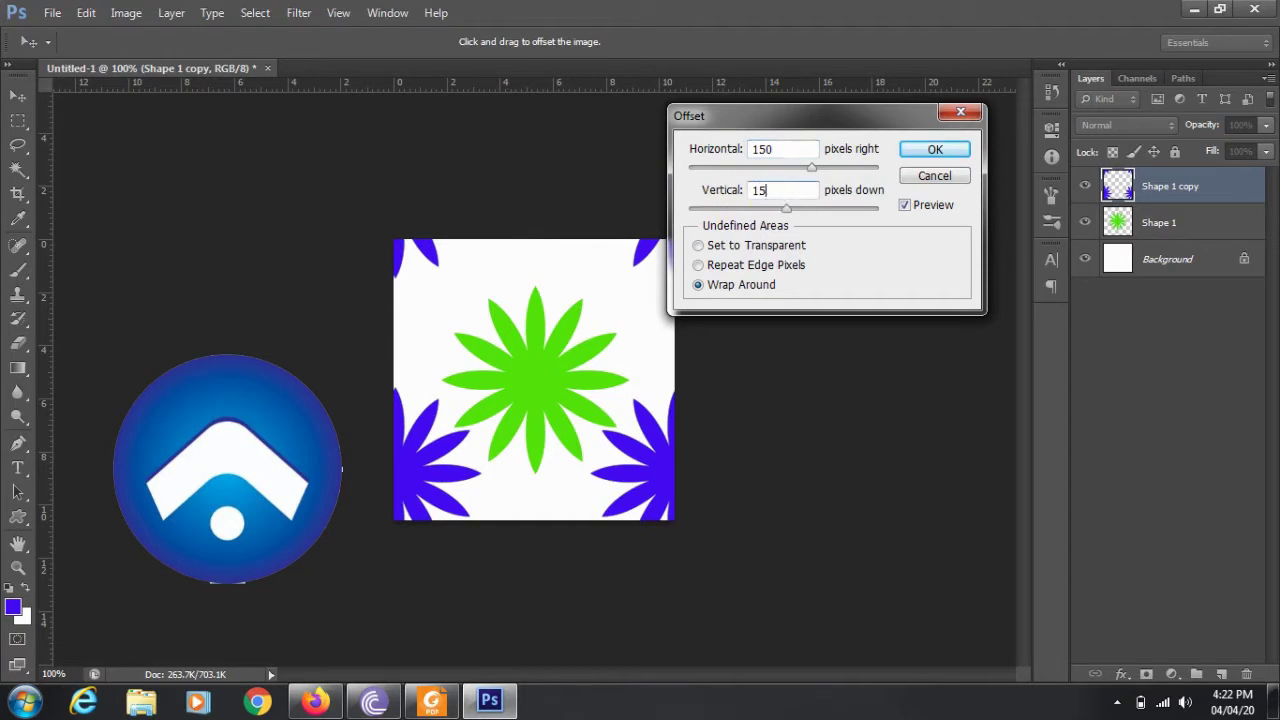
{"action": "type", "text": "0"}
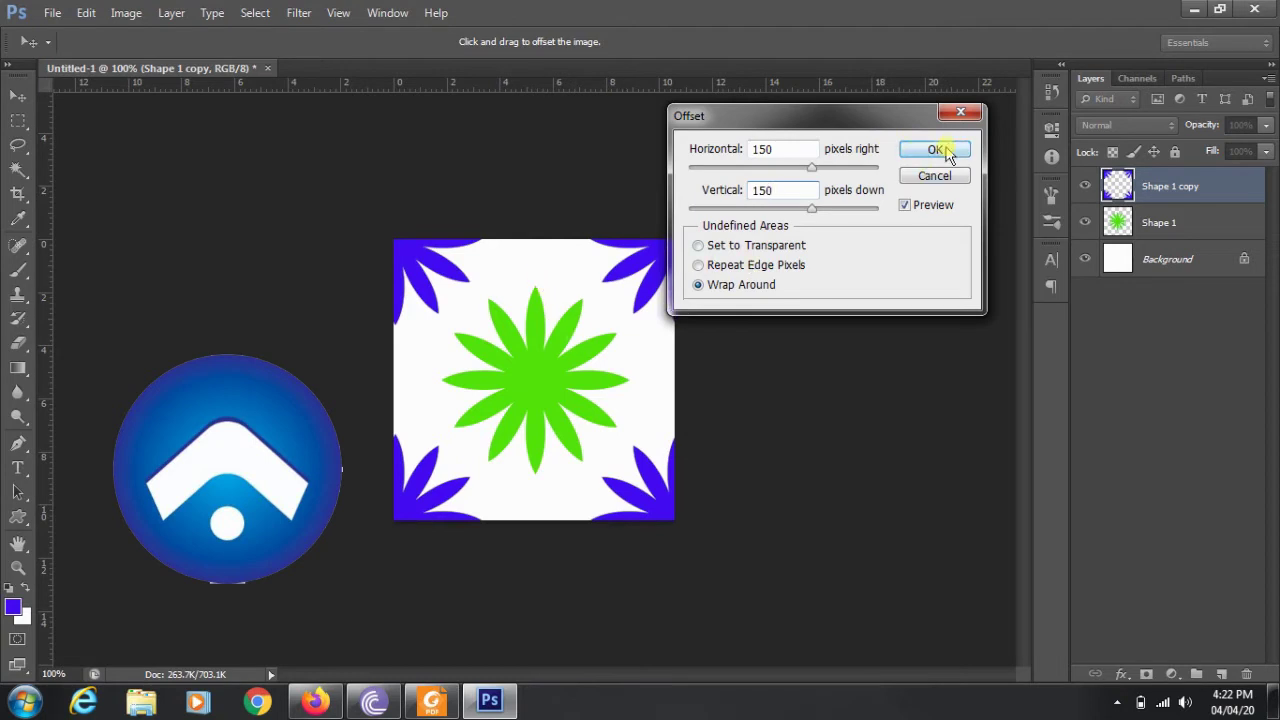
{"action": "left_click", "coordinate": [945, 151]}
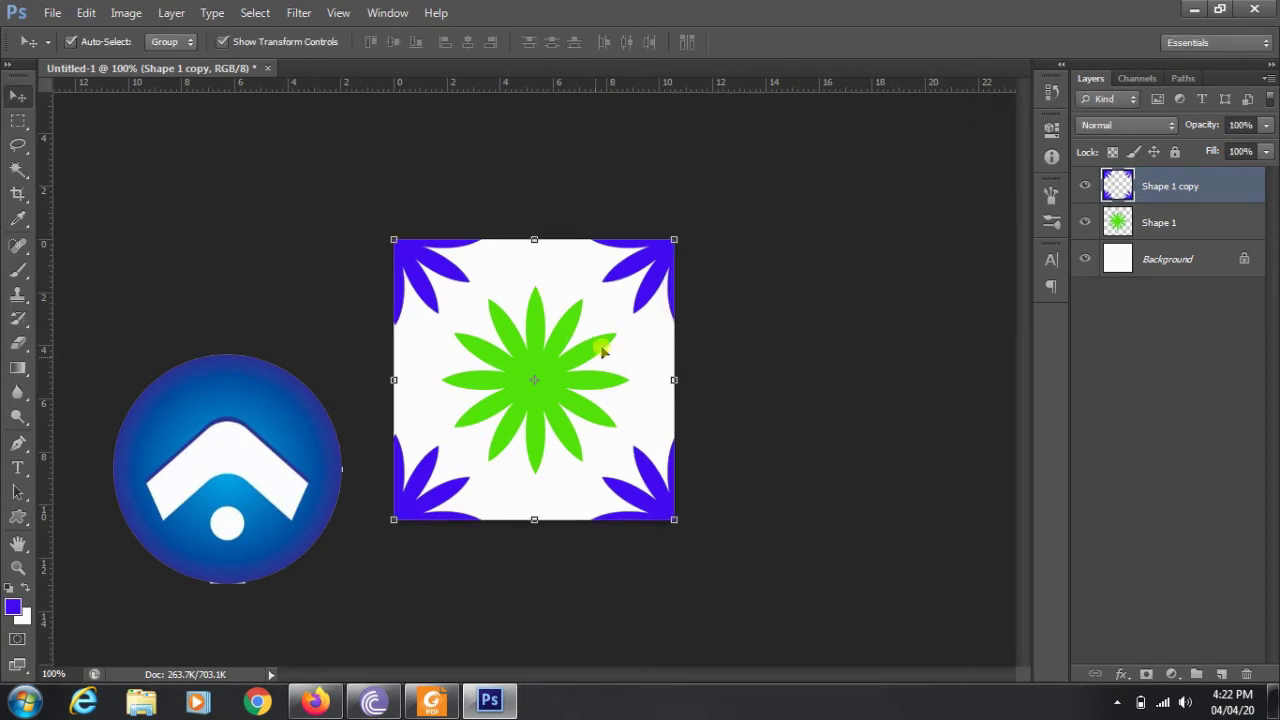